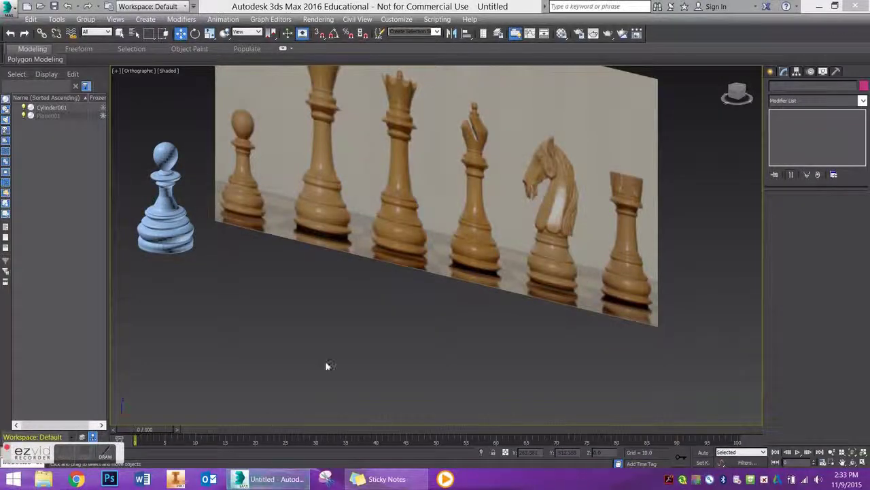
# - Pan the view toward the rook and bring up the Create panel's standard primitives
pyautogui.moveTo(564, 253)
pyautogui.mouseDown(button='middle')
pyautogui.moveTo(474, 246)
pyautogui.moveTo(473, 258)
pyautogui.mouseUp(button='middle')
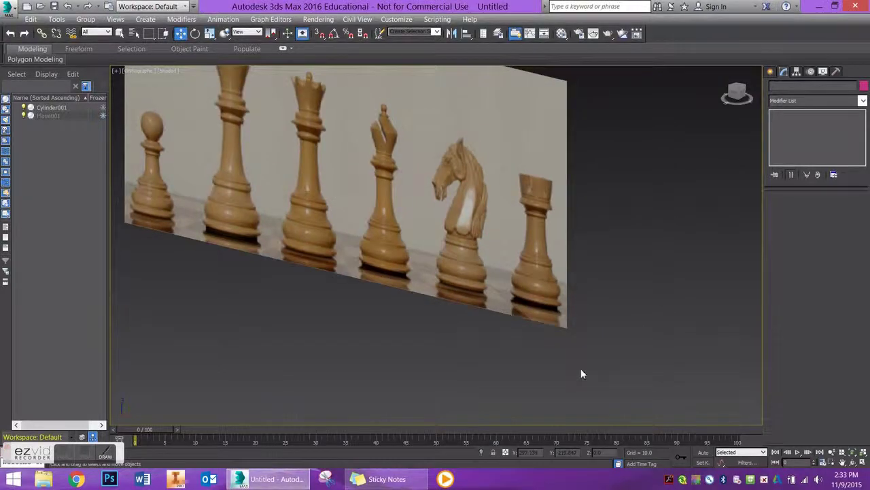
pyautogui.click(772, 72)
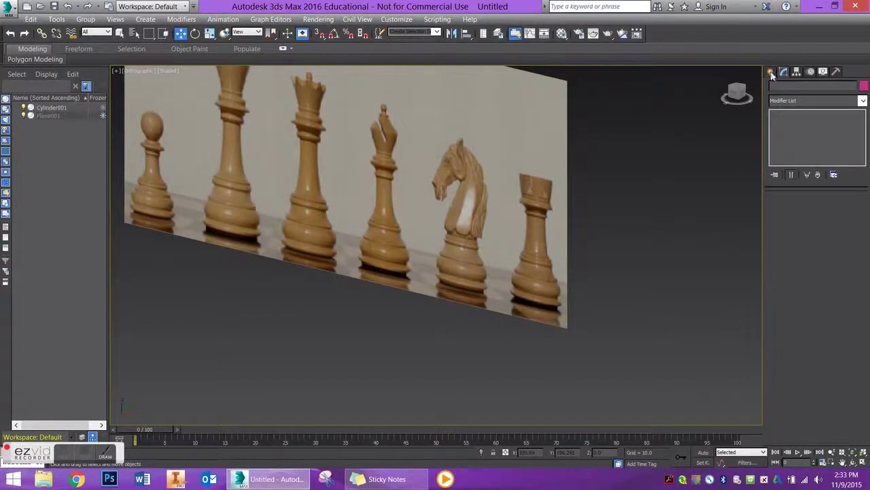
# - Draw a flat cylinder disc and move it onto the rook's base in Front view
pyautogui.click(792, 162)
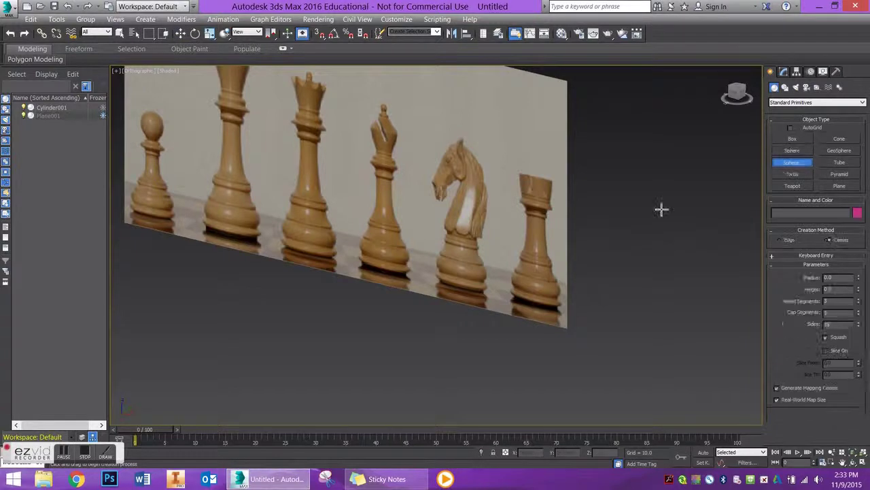
pyautogui.moveTo(532, 302); pyautogui.dragTo(555, 299)
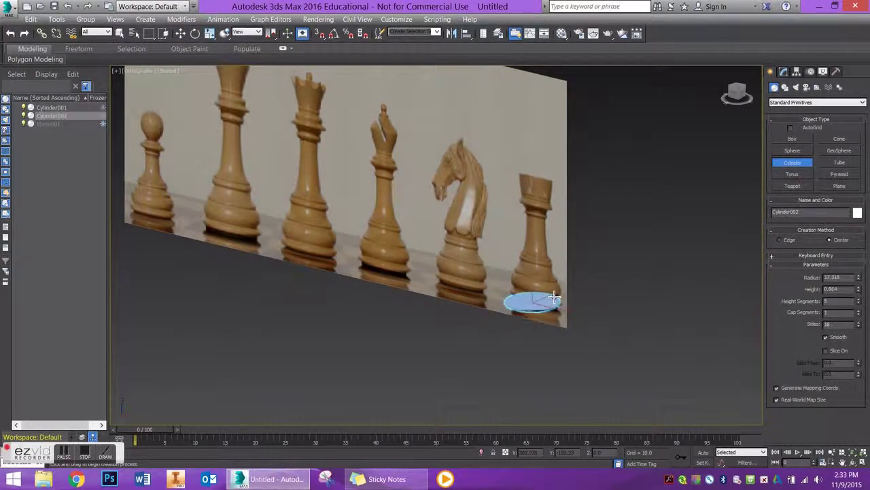
pyautogui.press('f')
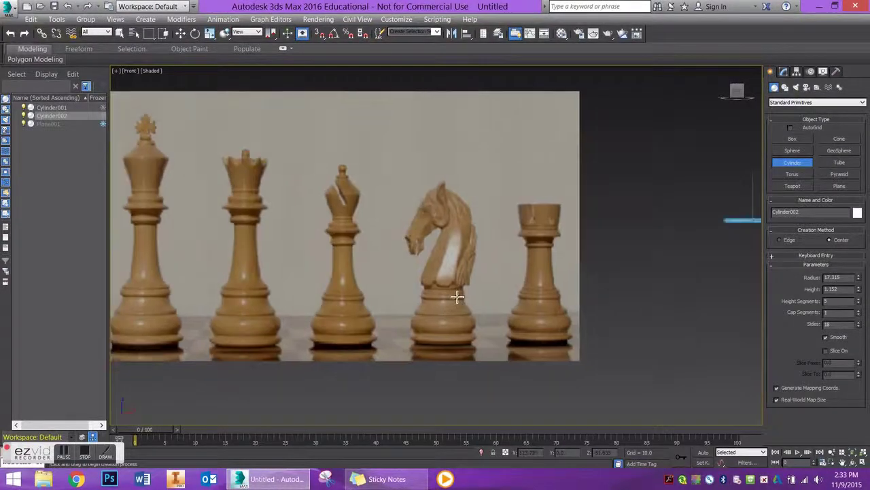
pyautogui.press('w')
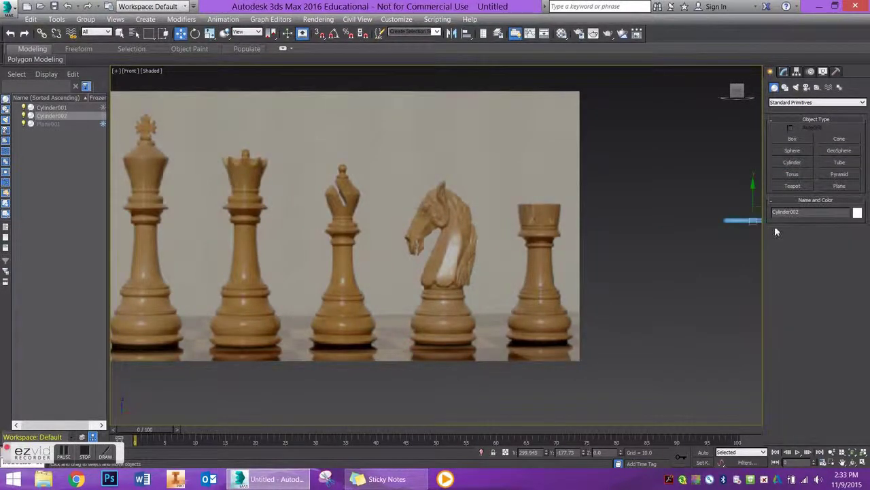
pyautogui.moveTo(774, 226); pyautogui.dragTo(728, 220, button='middle')
pyautogui.moveTo(728, 220)
pyautogui.mouseDown()
pyautogui.moveTo(495, 220)
pyautogui.moveTo(497, 337)
pyautogui.mouseUp()
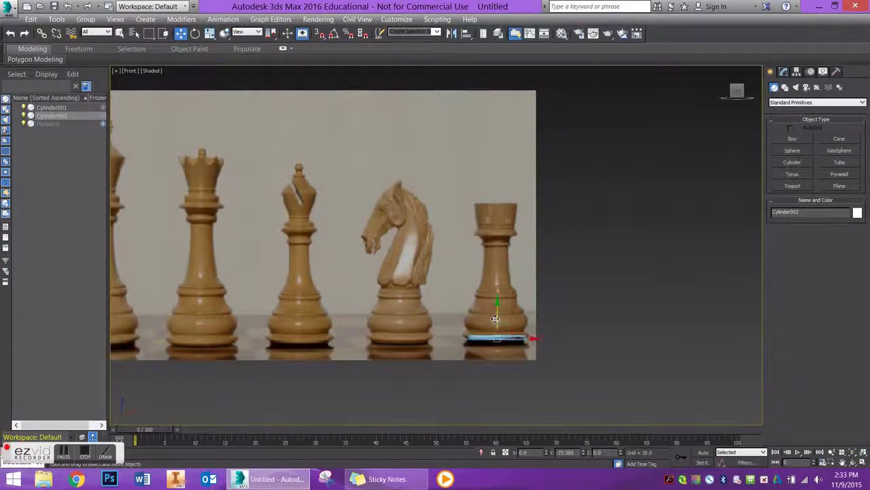
# - Widen the cylinder's radius to about 20.78 in the Modify panel
pyautogui.click(783, 71)
pyautogui.scroll(2, 459, 329)
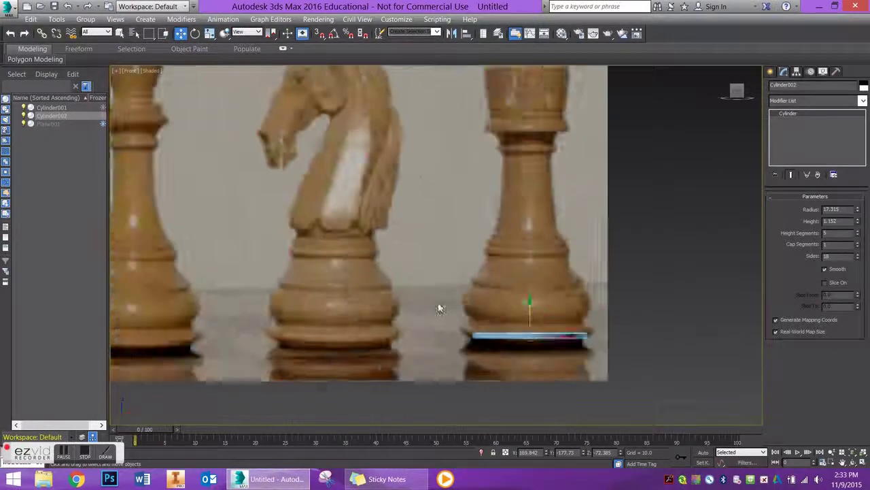
pyautogui.scroll(2, 439, 307)
pyautogui.scroll(1, 423, 268)
pyautogui.moveTo(858, 215); pyautogui.dragTo(862, 202)
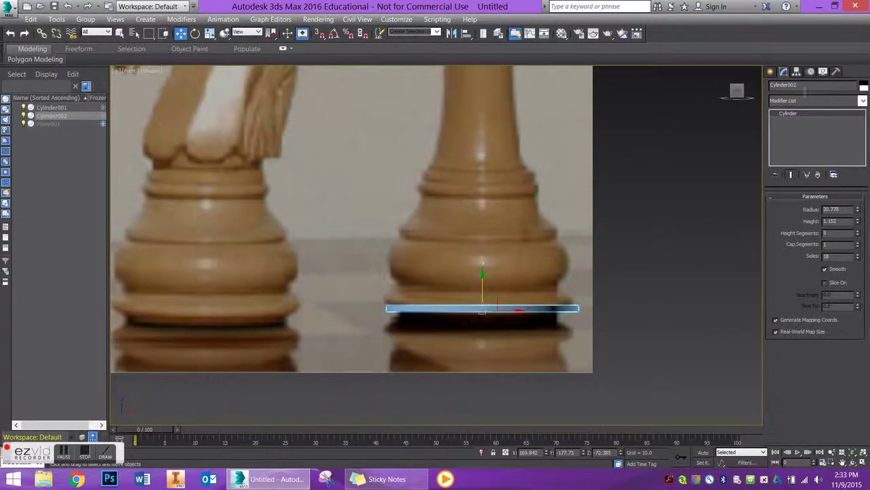
pyautogui.click(803, 100)
# - Apply Edit Poly to Cylinder002 and select its top cap polygon
pyautogui.press('e')
pyautogui.press('e')
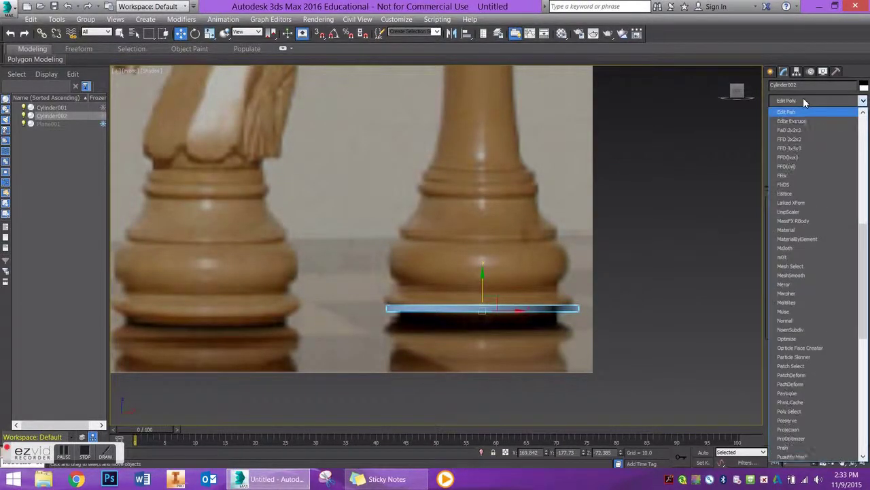
pyautogui.press('Return')
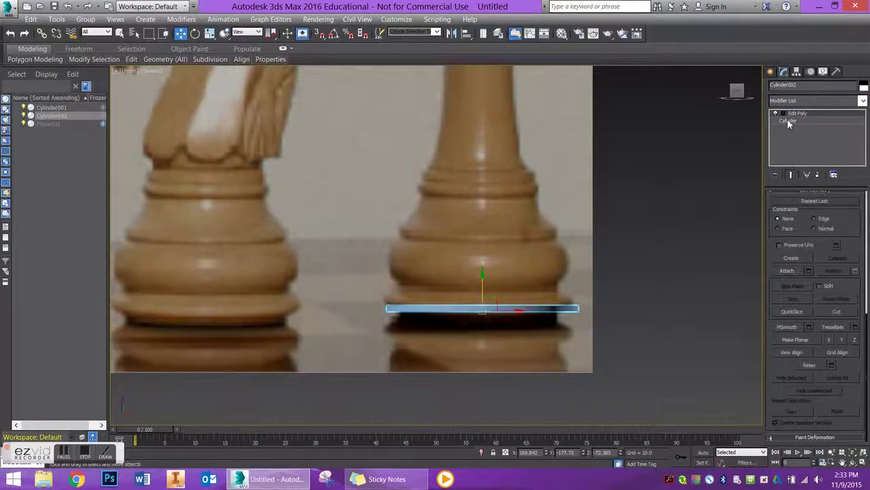
pyautogui.click(800, 142)
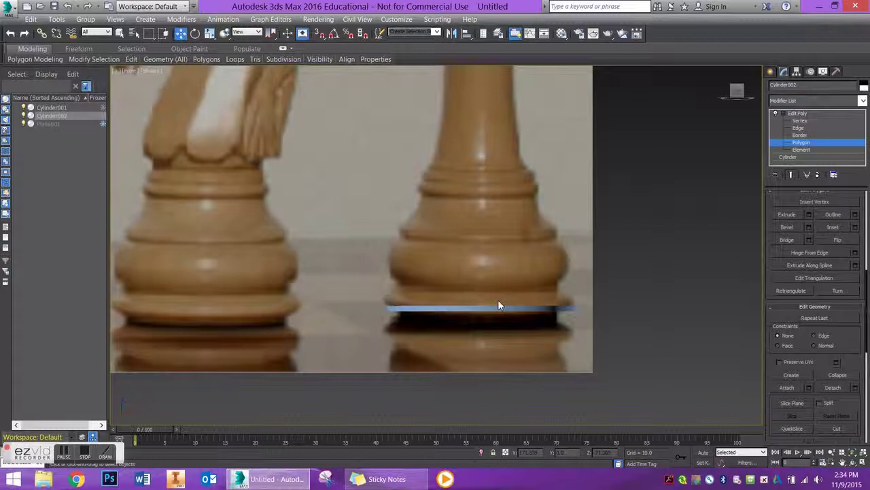
pyautogui.click(498, 305)
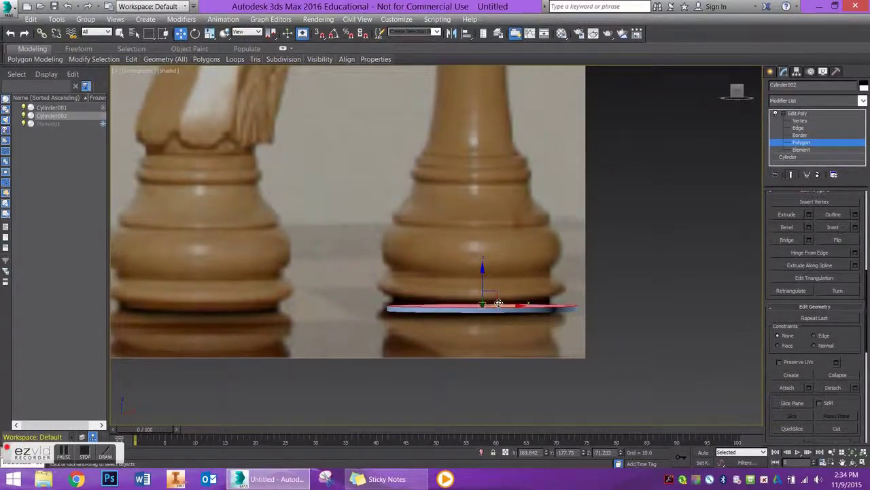
# - Bevel the disc's top face into a wider, taller slab
pyautogui.click(786, 227)
pyautogui.moveTo(473, 304); pyautogui.dragTo(482, 296)
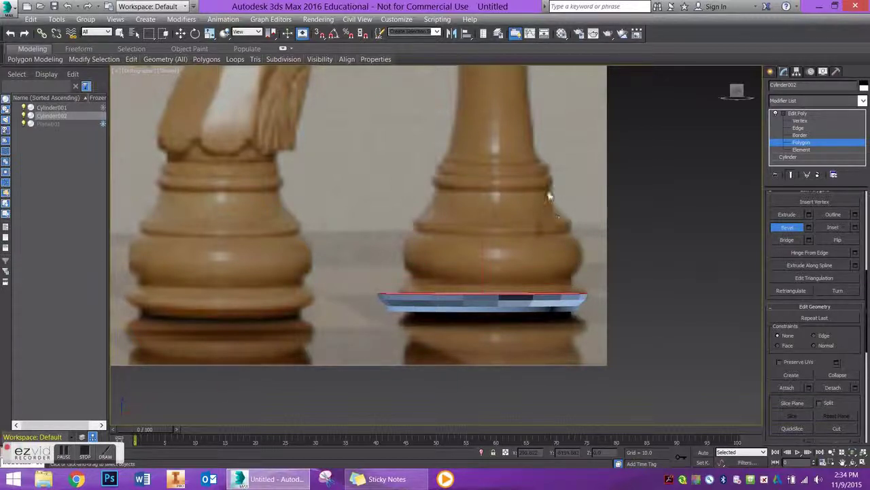
pyautogui.moveTo(548, 296)
pyautogui.mouseDown()
pyautogui.moveTo(541, 301)
pyautogui.moveTo(533, 228)
pyautogui.mouseUp()
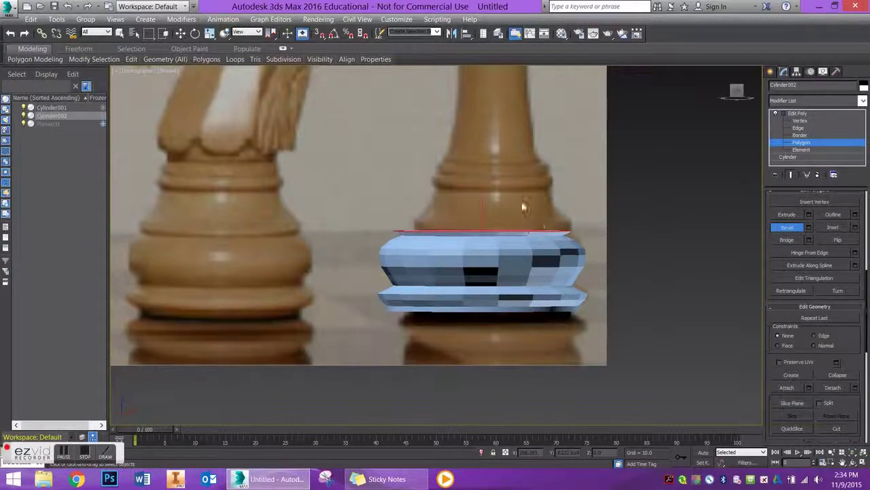
# - Bevel two more tiers up the base, then start a narrowing tier higher up
pyautogui.moveTo(506, 228); pyautogui.dragTo(494, 173)
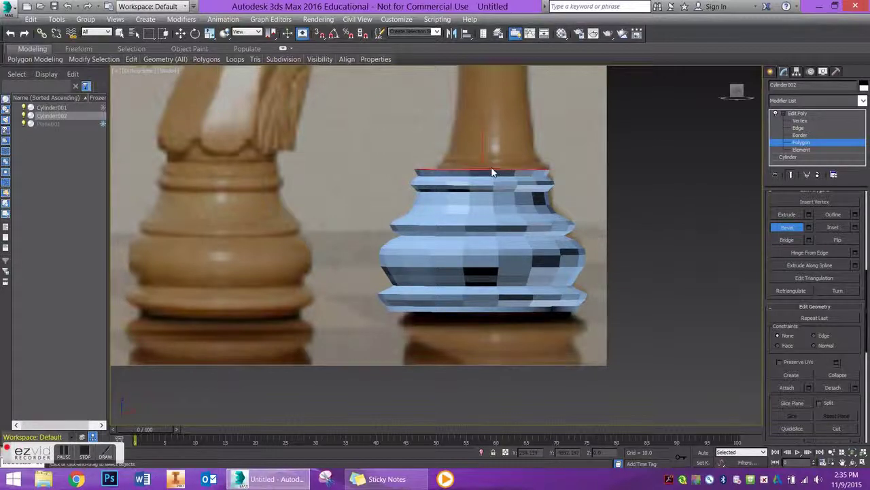
pyautogui.moveTo(494, 172); pyautogui.dragTo(499, 156)
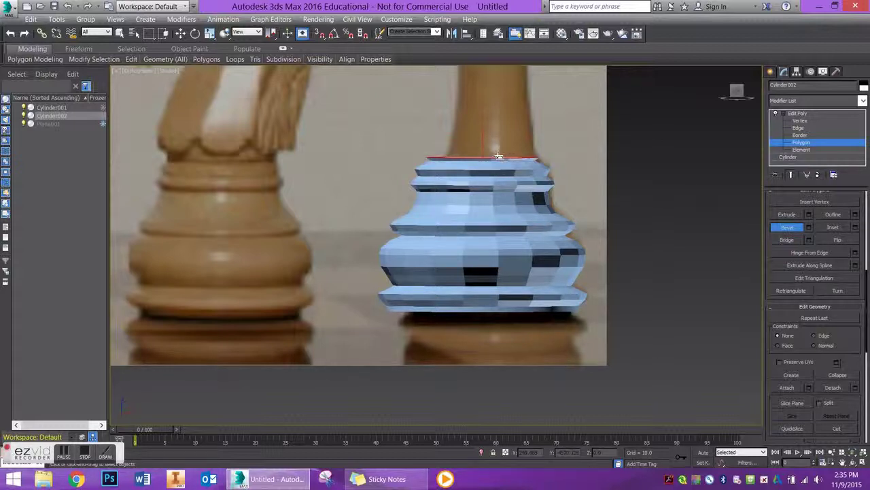
pyautogui.moveTo(498, 155); pyautogui.dragTo(500, 267, button='middle')
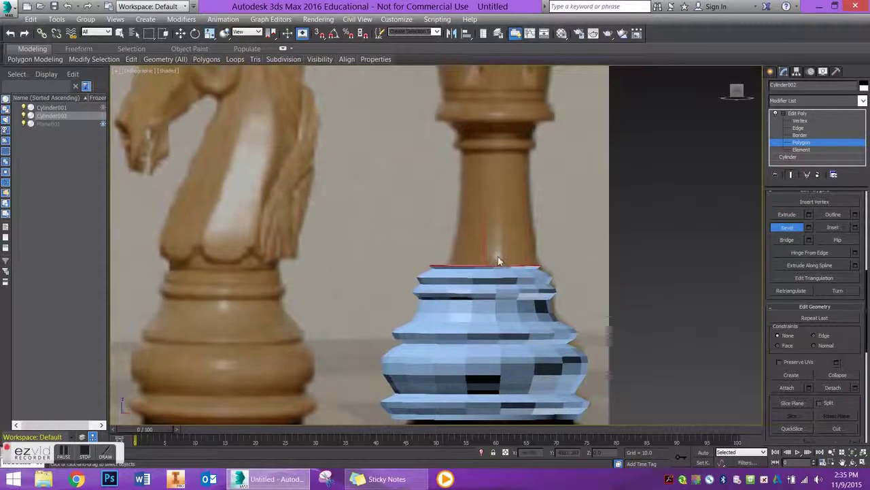
pyautogui.moveTo(500, 266); pyautogui.dragTo(503, 232)
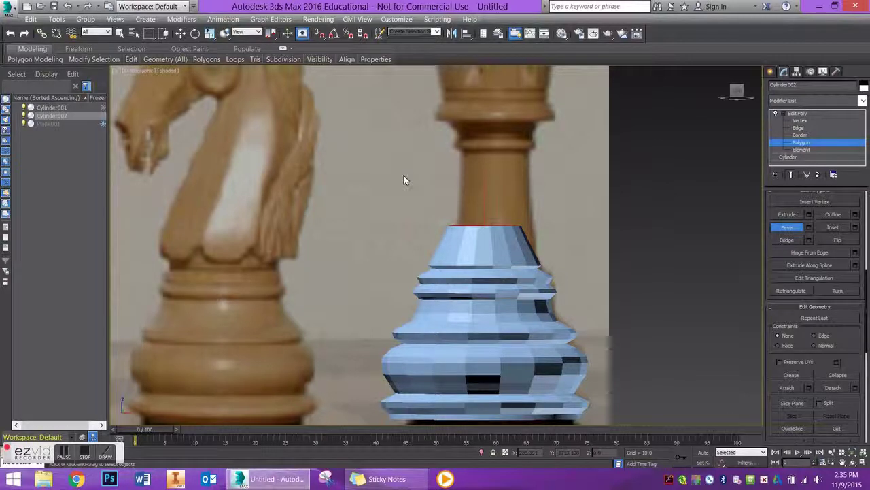
# - Lower the top face slightly, then bevel it up into a tall tapering column
pyautogui.click(181, 34)
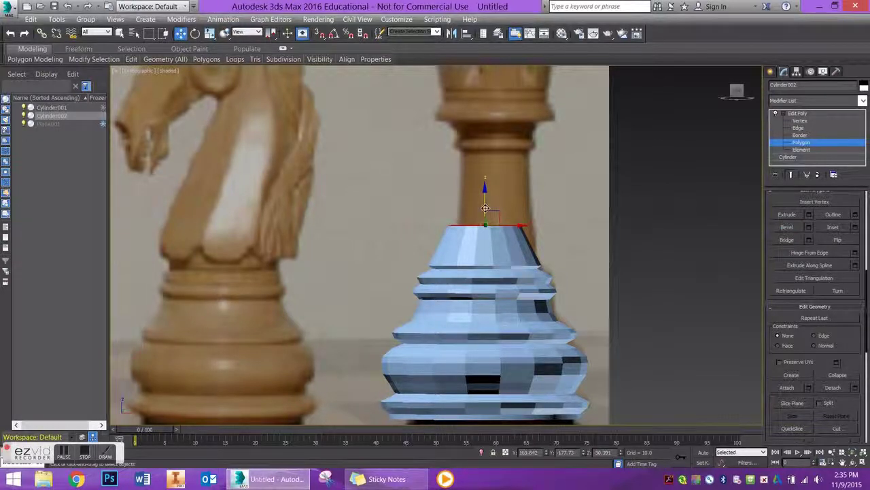
pyautogui.moveTo(484, 207); pyautogui.dragTo(490, 222)
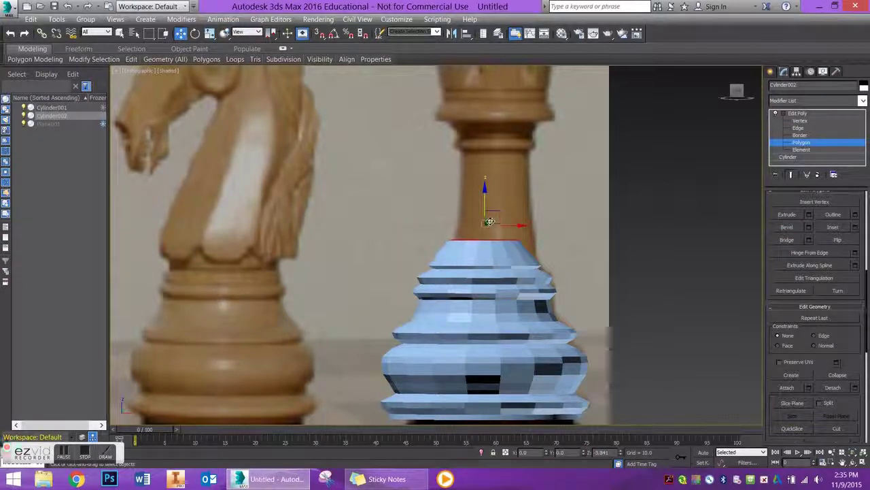
pyautogui.click(782, 227)
pyautogui.moveTo(495, 244); pyautogui.dragTo(503, 154)
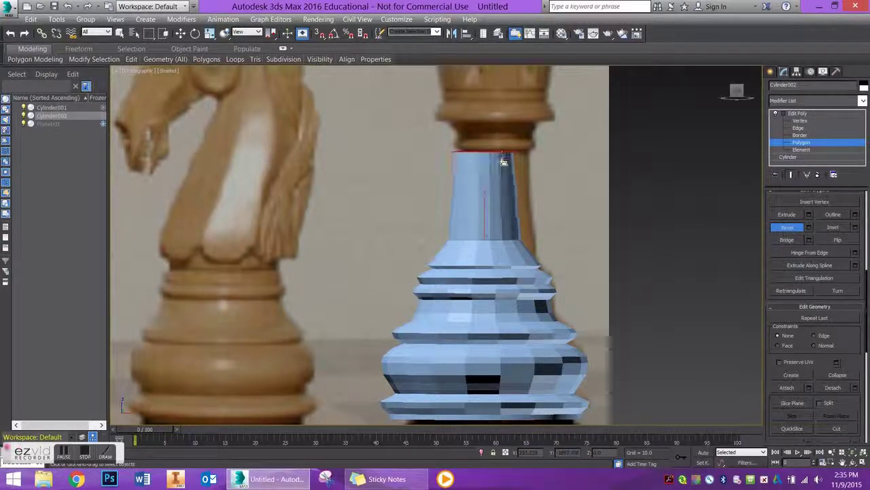
pyautogui.click(499, 157)
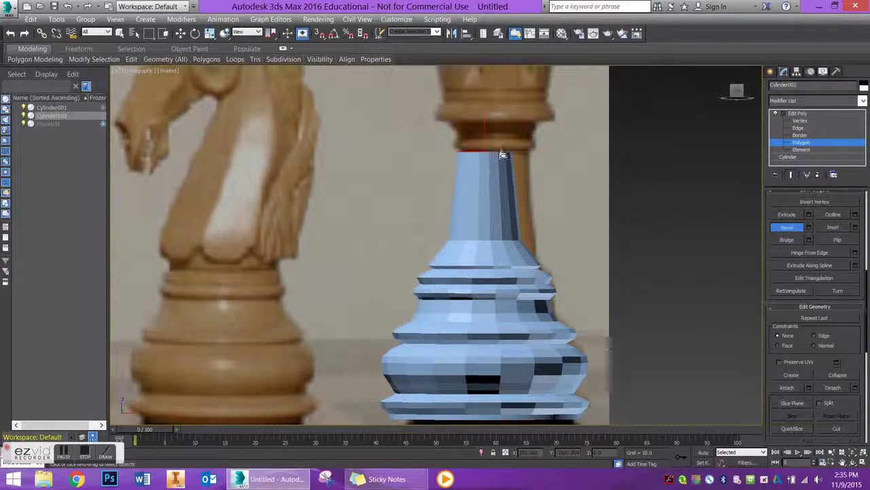
# - Zoom in on the column top and select its top cap face
pyautogui.scroll(2, 500, 157)
pyautogui.moveTo(500, 157); pyautogui.dragTo(460, 264, button='middle')
pyautogui.click(455, 260)
pyautogui.press('w')
pyautogui.click(457, 262)
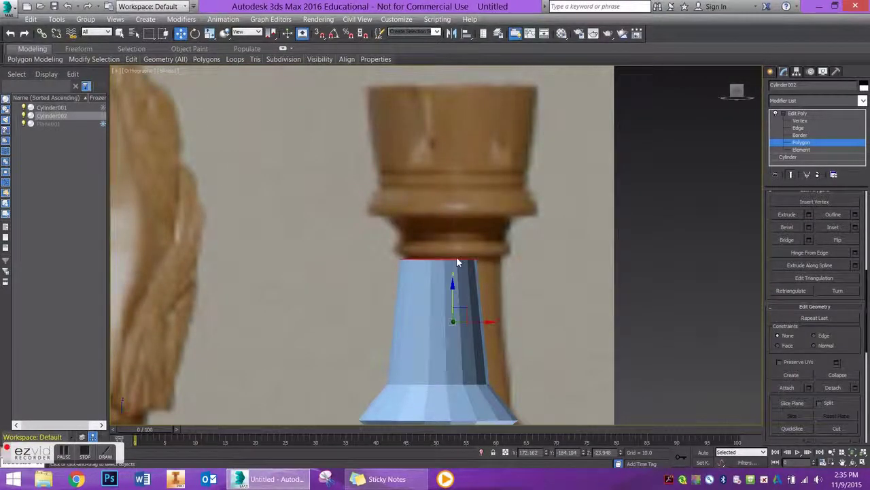
# - Bevel the column's top cap into a flared collar with a narrower tier above
pyautogui.click(787, 227)
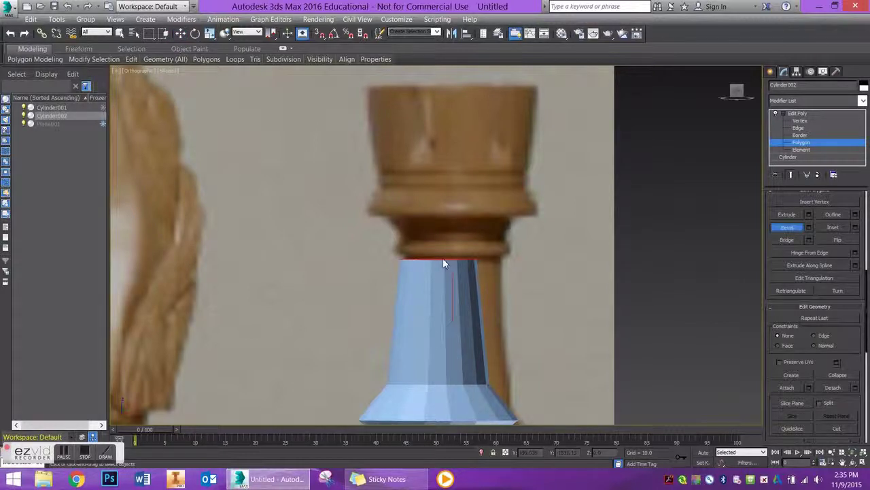
pyautogui.moveTo(443, 259); pyautogui.dragTo(450, 253)
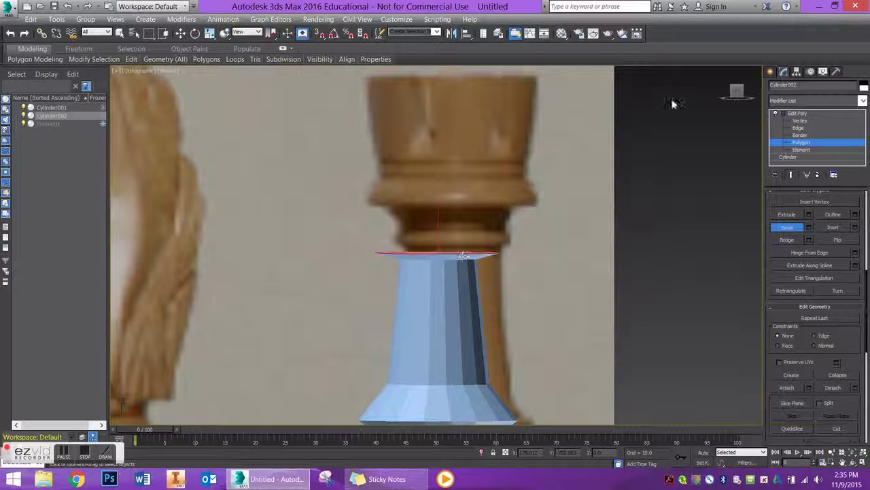
pyautogui.click(738, 90)
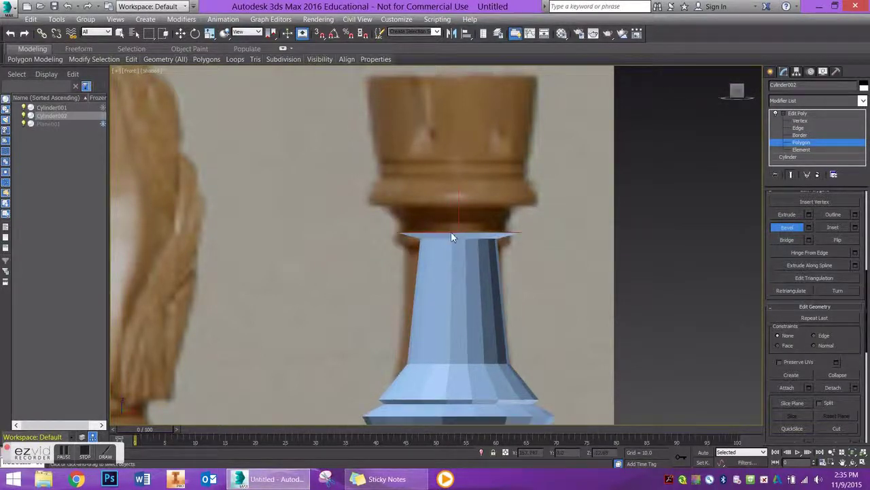
pyautogui.scroll(2, 456, 232)
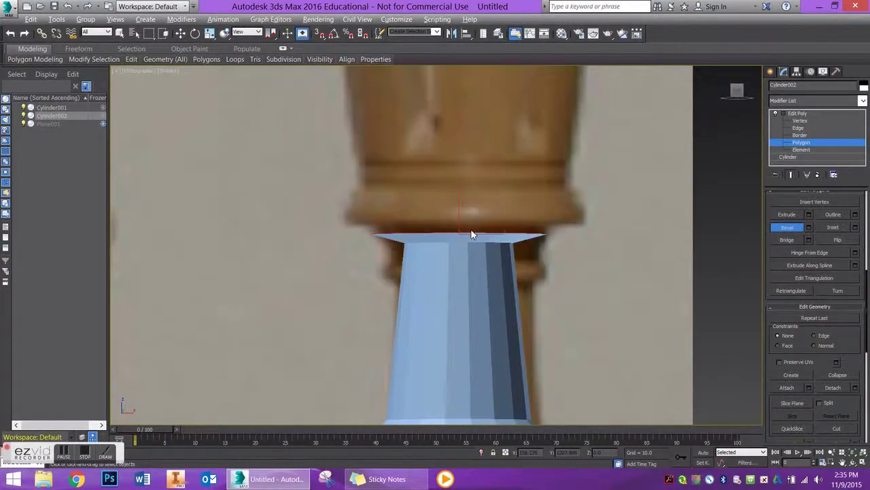
pyautogui.moveTo(471, 236); pyautogui.dragTo(472, 230)
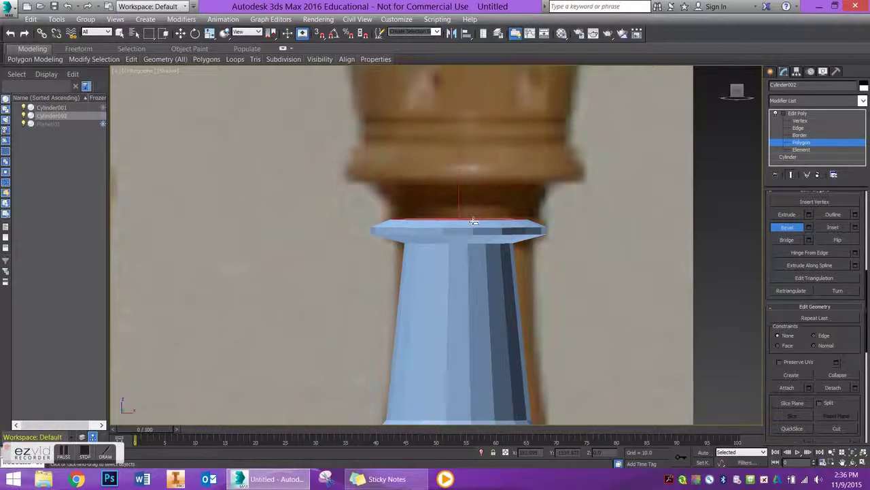
pyautogui.moveTo(474, 221); pyautogui.dragTo(475, 208)
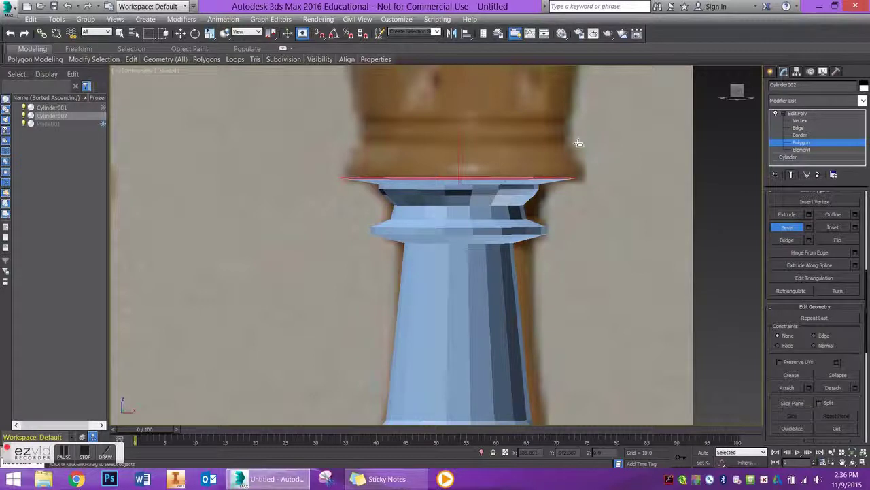
pyautogui.click(499, 175)
# - Add further raised, slightly inset bevel tiers, lowering the top face between them
pyautogui.moveTo(500, 174); pyautogui.dragTo(502, 165)
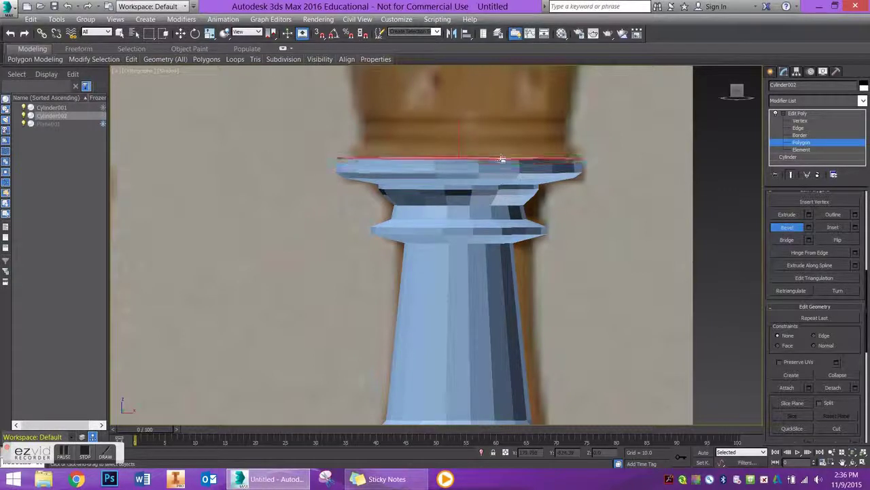
pyautogui.moveTo(501, 165); pyautogui.dragTo(512, 276, button='middle')
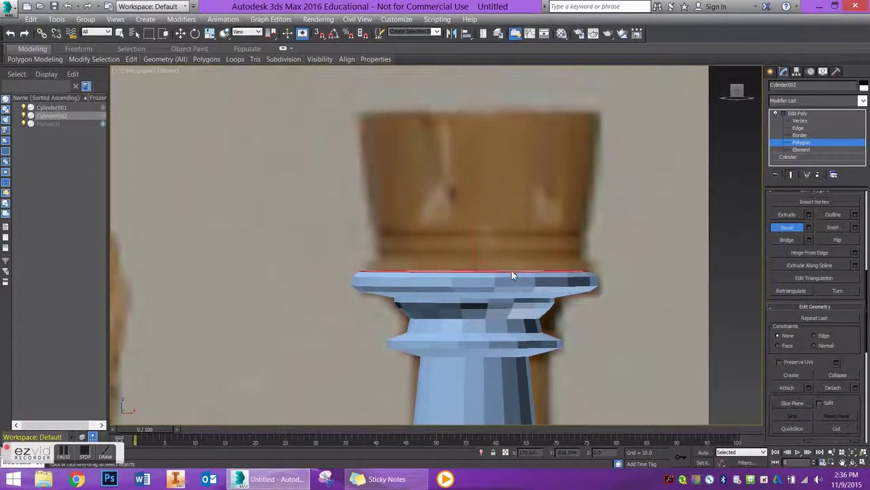
pyautogui.moveTo(512, 273); pyautogui.dragTo(514, 256)
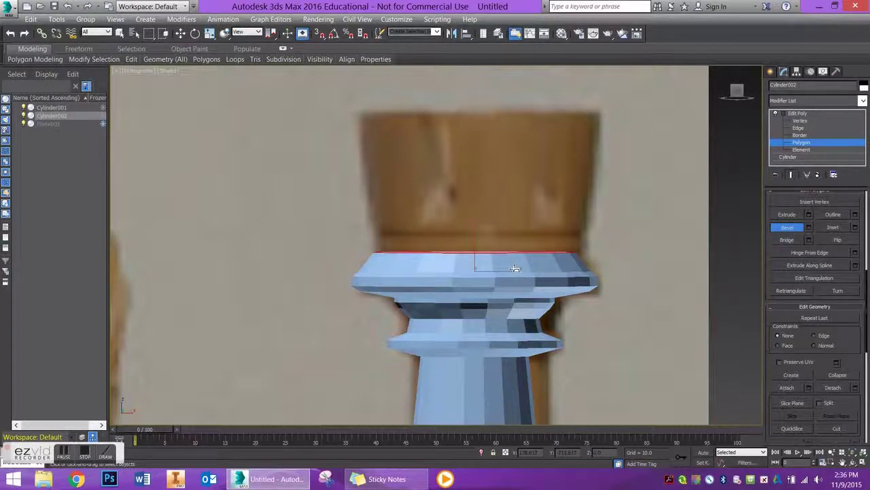
pyautogui.press('w')
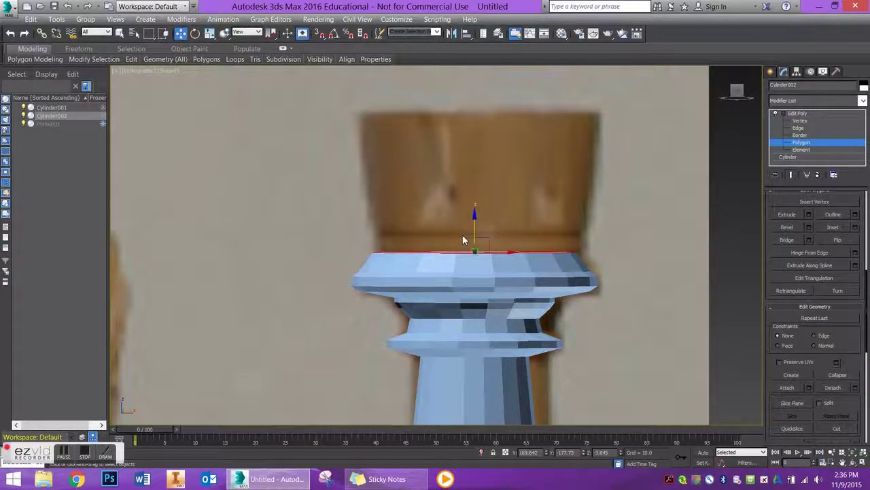
pyautogui.moveTo(476, 225); pyautogui.dragTo(478, 235)
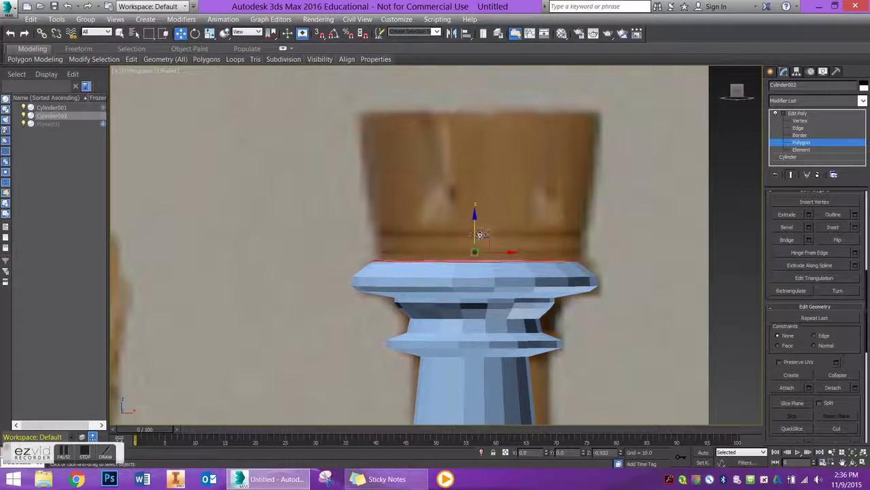
pyautogui.click(787, 227)
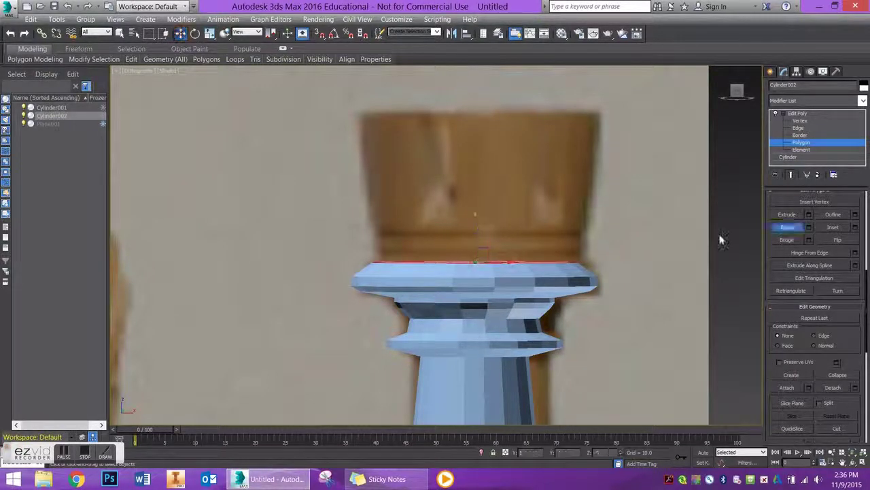
pyautogui.moveTo(523, 267); pyautogui.dragTo(526, 257)
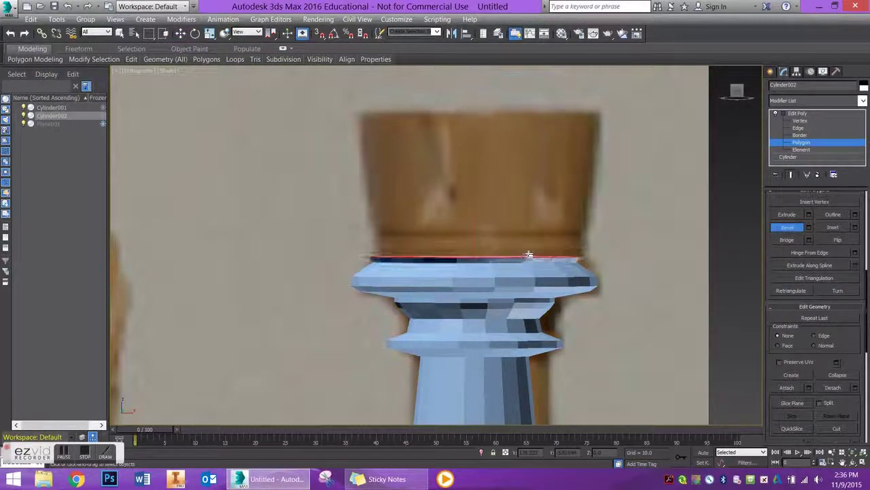
pyautogui.moveTo(528, 257); pyautogui.dragTo(529, 243)
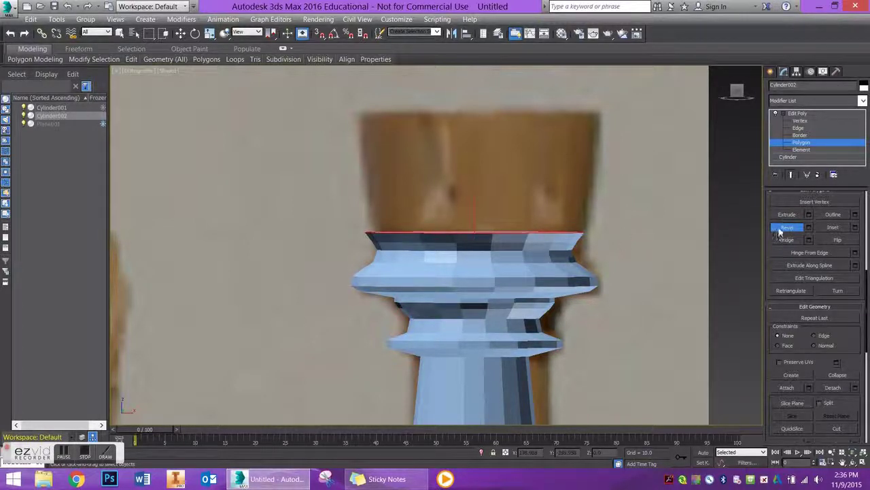
# - Inset the rook's top face to form an outer rim and show edged faces
pyautogui.press('w')
pyautogui.scroll(-5, 575, 270)
pyautogui.scroll(-3, 531, 281)
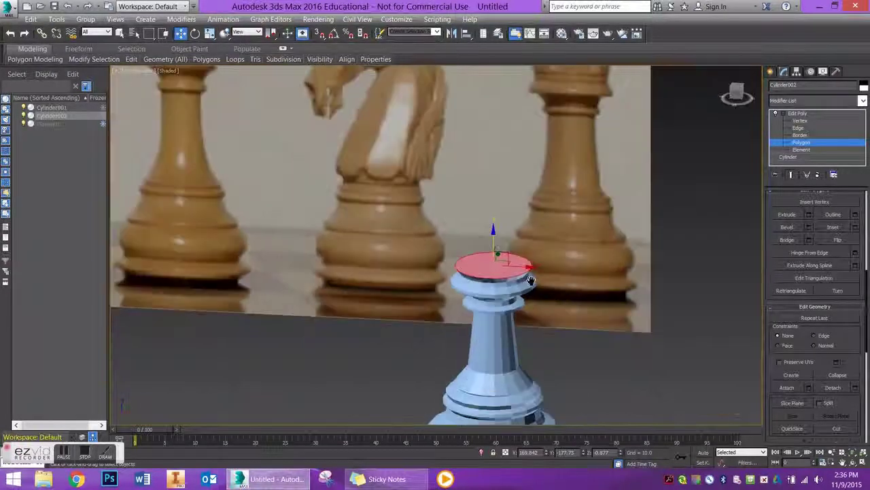
pyautogui.keyDown('alt'); pyautogui.moveTo(531, 281); pyautogui.dragTo(537, 147, button='middle'); pyautogui.keyUp('alt')
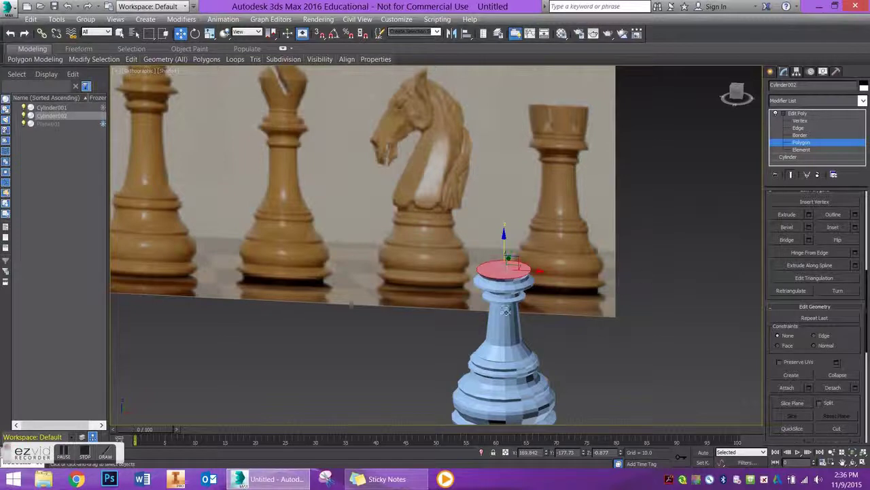
pyautogui.scroll(5, 506, 311)
pyautogui.keyDown('alt'); pyautogui.moveTo(551, 272); pyautogui.dragTo(548, 283, button='middle'); pyautogui.keyUp('alt')
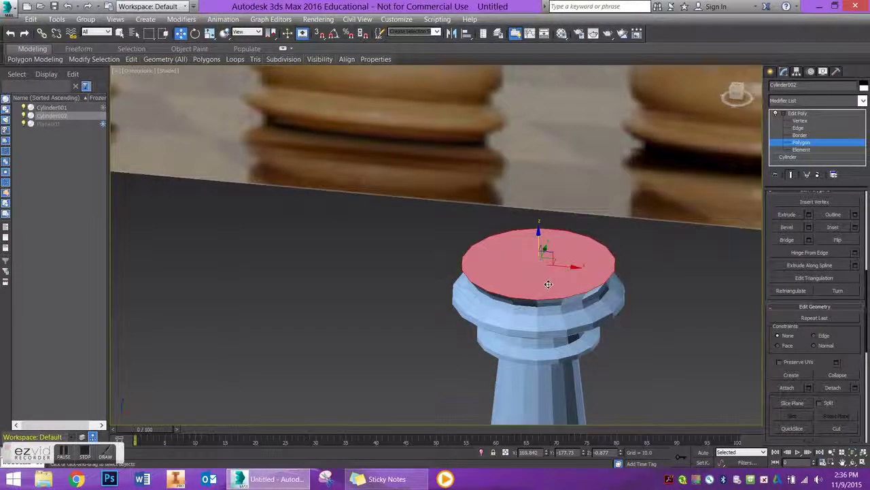
pyautogui.click(832, 227)
pyautogui.moveTo(578, 263); pyautogui.dragTo(571, 281)
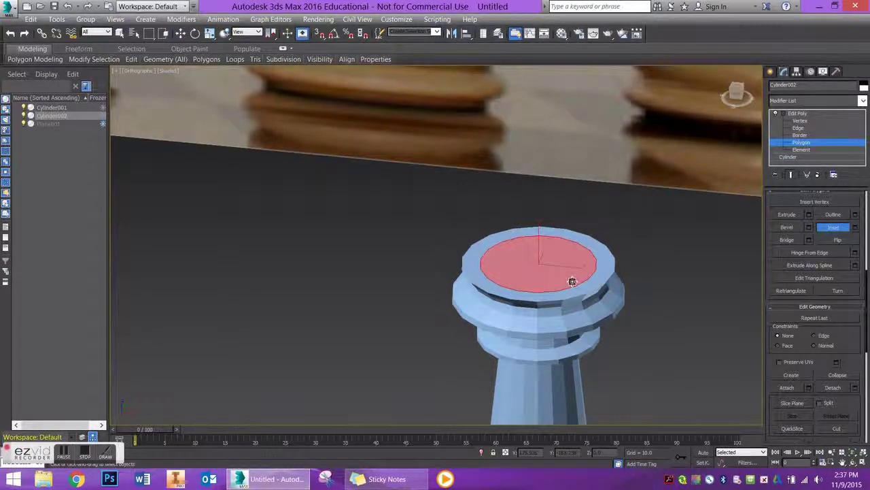
pyautogui.press('F4')
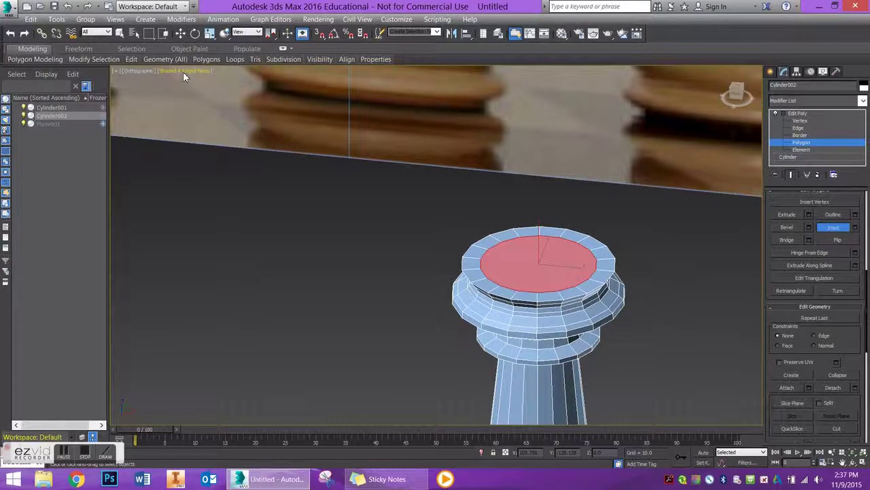
# - Bevel the inset centre slightly smaller and inward to recess it
pyautogui.click(182, 71)
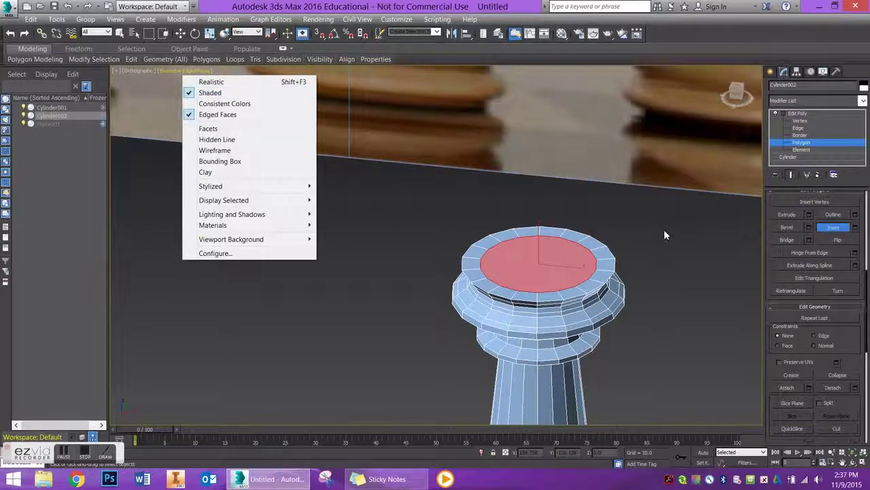
pyautogui.click(787, 214)
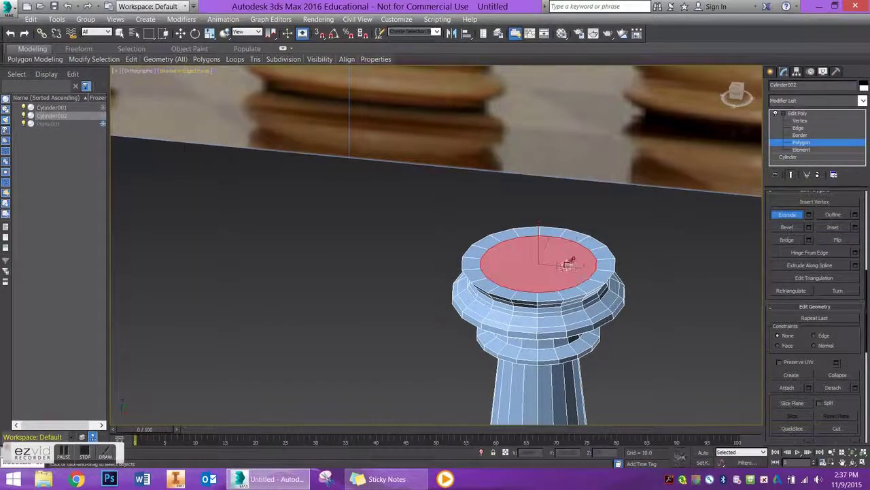
pyautogui.moveTo(553, 271); pyautogui.dragTo(555, 265)
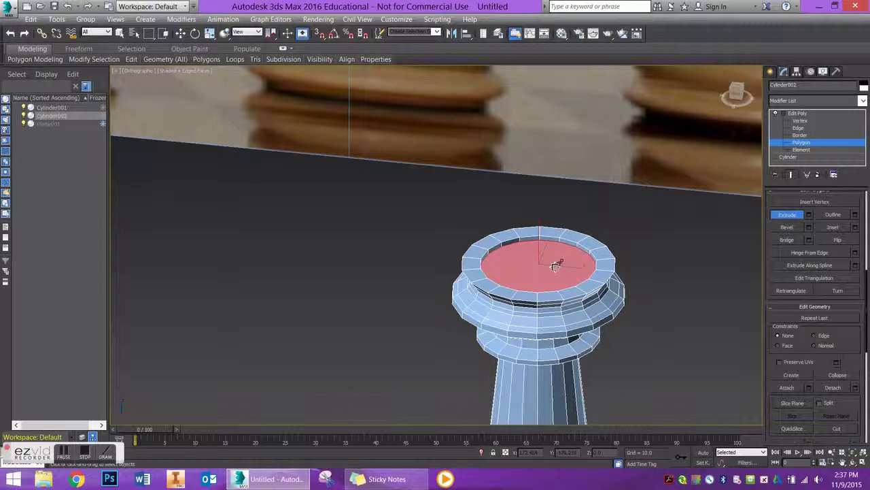
pyautogui.click(787, 227)
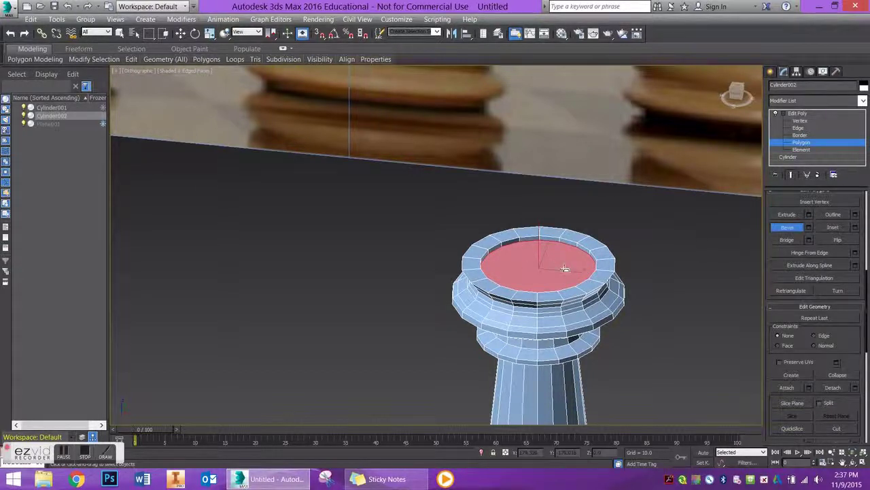
pyautogui.moveTo(550, 271); pyautogui.dragTo(545, 275)
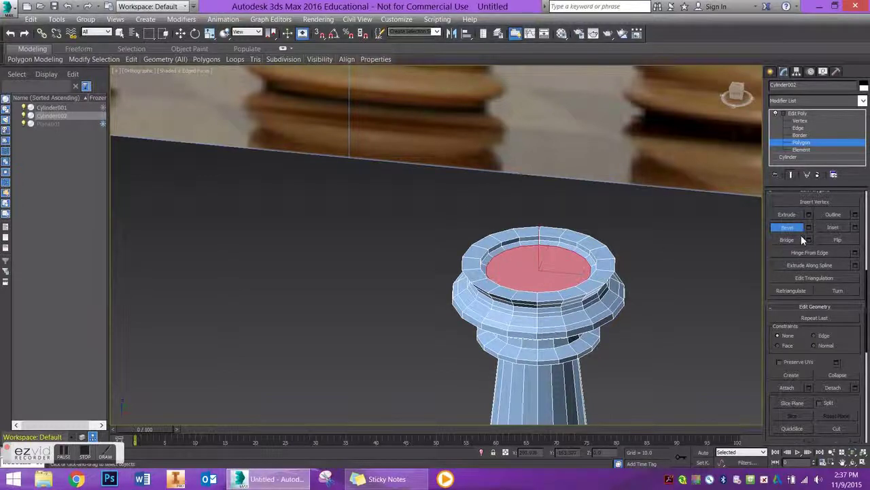
pyautogui.click(786, 214)
pyautogui.click(547, 297)
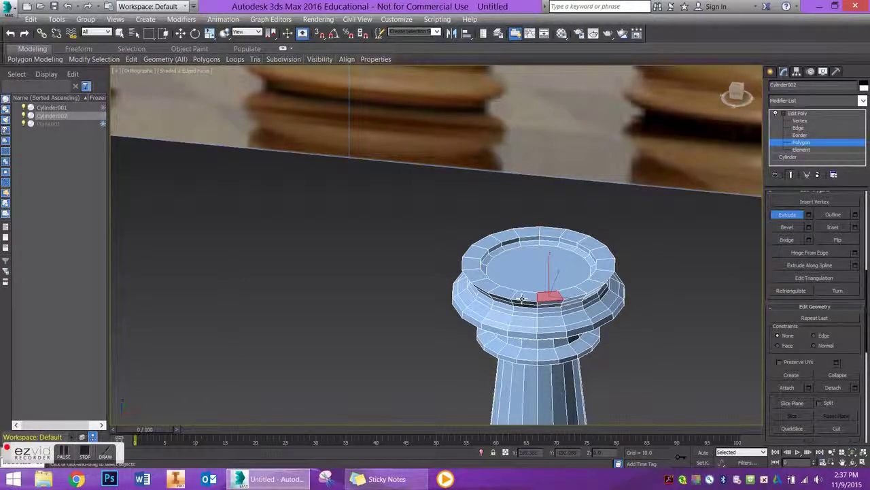
# - Select eight alternating rim faces around the rook's top ring
pyautogui.keyDown('ctrl'); pyautogui.click(480, 277); pyautogui.keyUp('ctrl')
pyautogui.keyDown('ctrl'); pyautogui.click(476, 253); pyautogui.keyUp('ctrl')
pyautogui.keyDown('ctrl'); pyautogui.click(491, 242); pyautogui.keyUp('ctrl')
pyautogui.keyDown('ctrl'); pyautogui.click(528, 231); pyautogui.keyUp('ctrl')
pyautogui.keyDown('ctrl'); pyautogui.click(550, 233); pyautogui.keyUp('ctrl')
pyautogui.keyDown('ctrl'); pyautogui.click(588, 243); pyautogui.keyUp('ctrl')
pyautogui.keyDown('ctrl'); pyautogui.click(603, 254); pyautogui.keyUp('ctrl')
pyautogui.keyDown('ctrl'); pyautogui.click(604, 279); pyautogui.keyUp('ctrl')
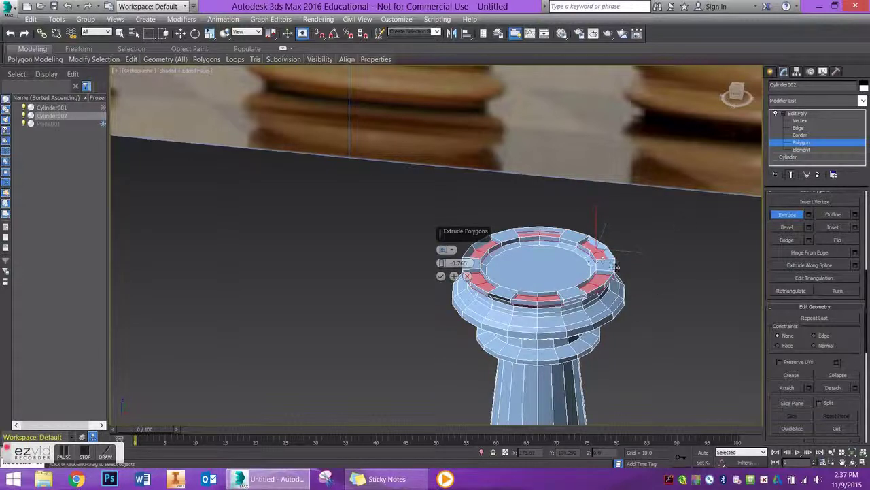
# - Extrude the selected rim faces to a height of about 1.879 as battlements
pyautogui.moveTo(443, 263); pyautogui.dragTo(454, 217)
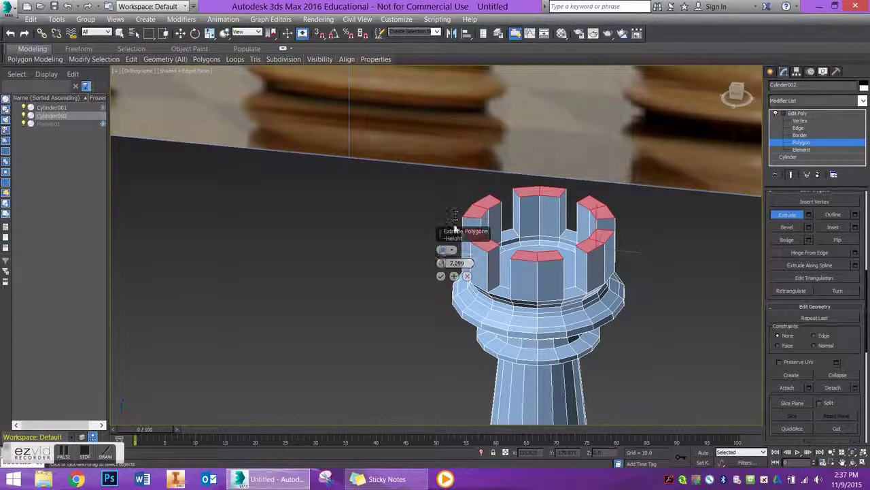
pyautogui.click(441, 276)
pyautogui.scroll(-3, 476, 245)
pyautogui.moveTo(521, 314); pyautogui.dragTo(551, 226, button='middle')
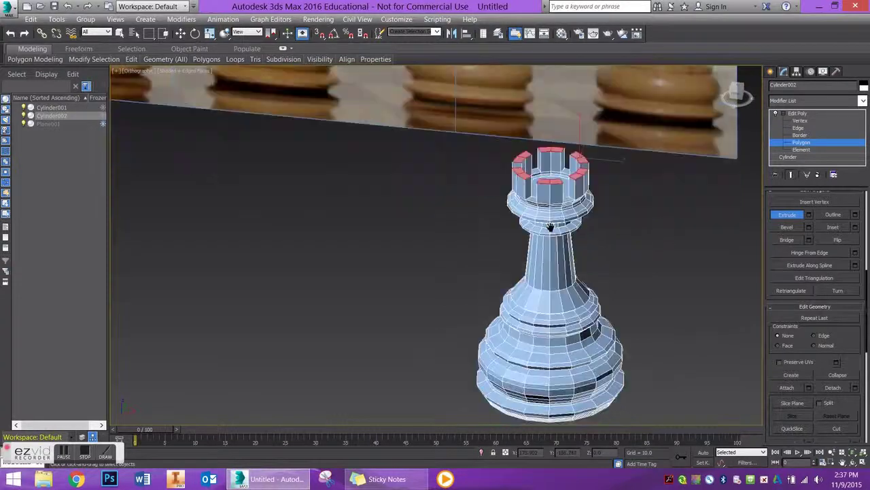
pyautogui.scroll(-5, 551, 226)
pyautogui.click(737, 93)
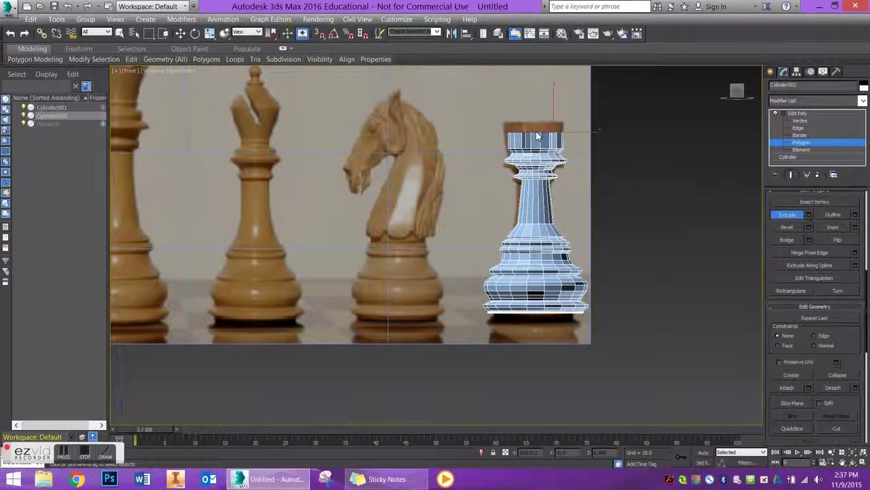
# - Stretch the crown up to the reference rook's height, then add and undo TurboSmooth
pyautogui.moveTo(537, 131); pyautogui.dragTo(536, 126)
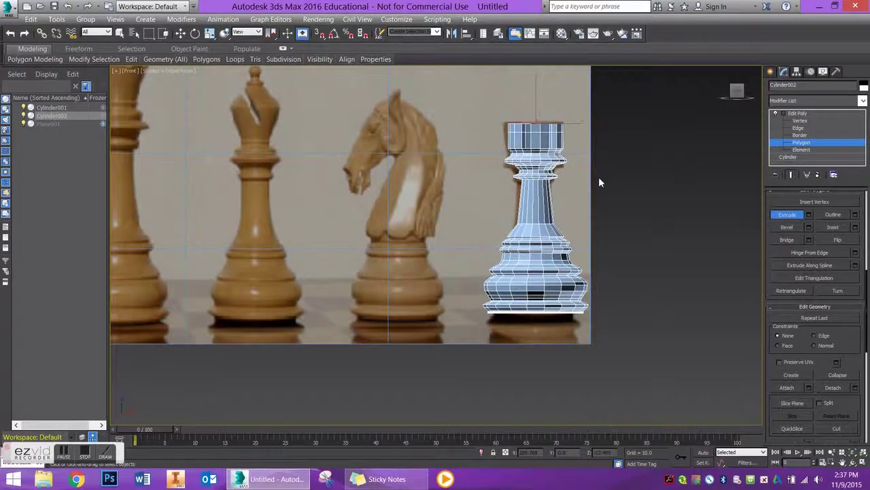
pyautogui.scroll(3, 612, 190)
pyautogui.click(798, 113)
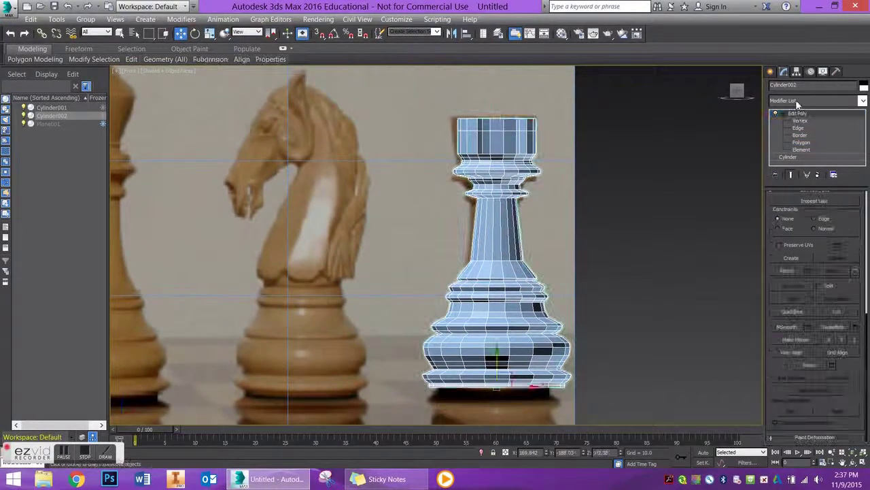
pyautogui.click(796, 100)
pyautogui.write('tu')
pyautogui.press('Return')
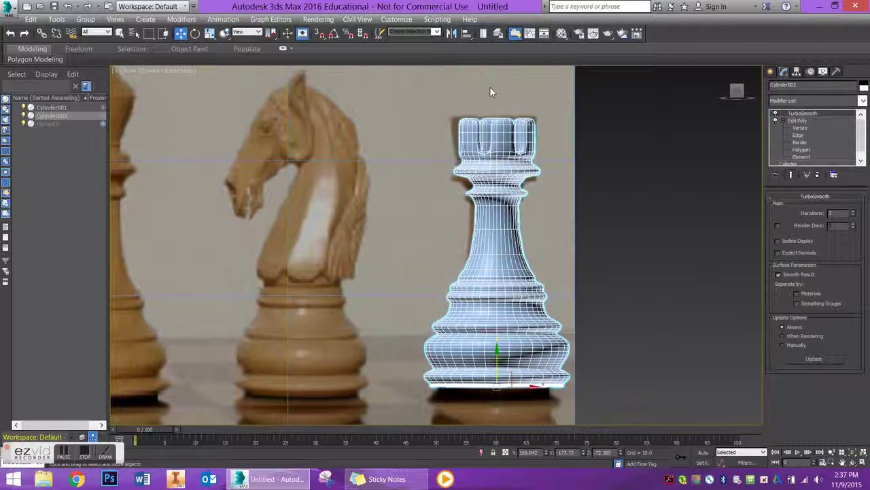
pyautogui.hotkey('ctrl', 'z')
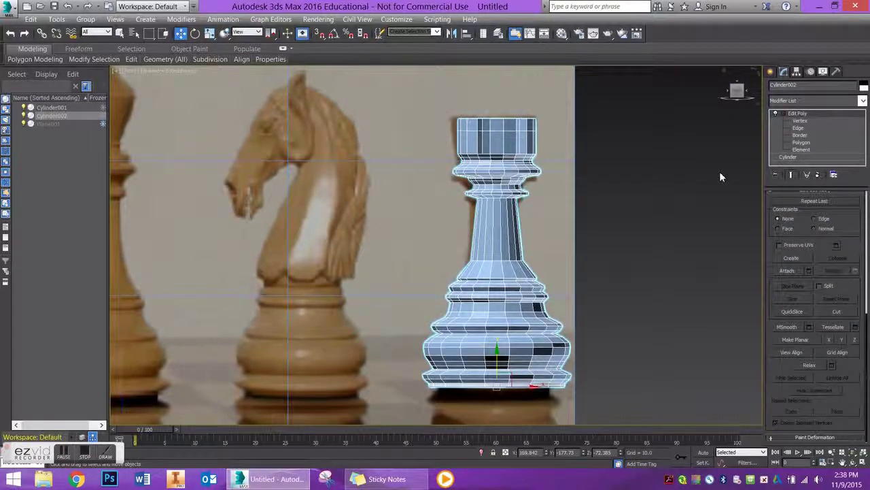
pyautogui.hotkey('ctrl', 'z')
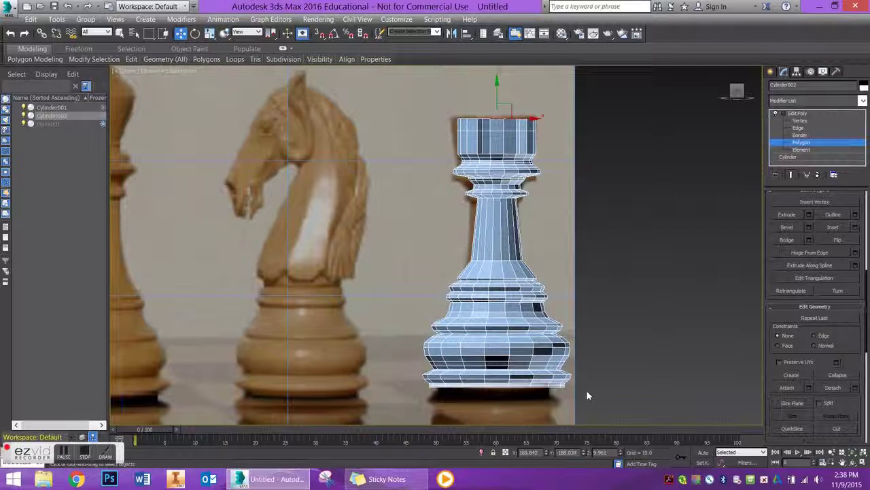
# - Select the rook's body polygons below the top and try a MeshSmooth, then undo it
pyautogui.moveTo(580, 384); pyautogui.dragTo(392, 160)
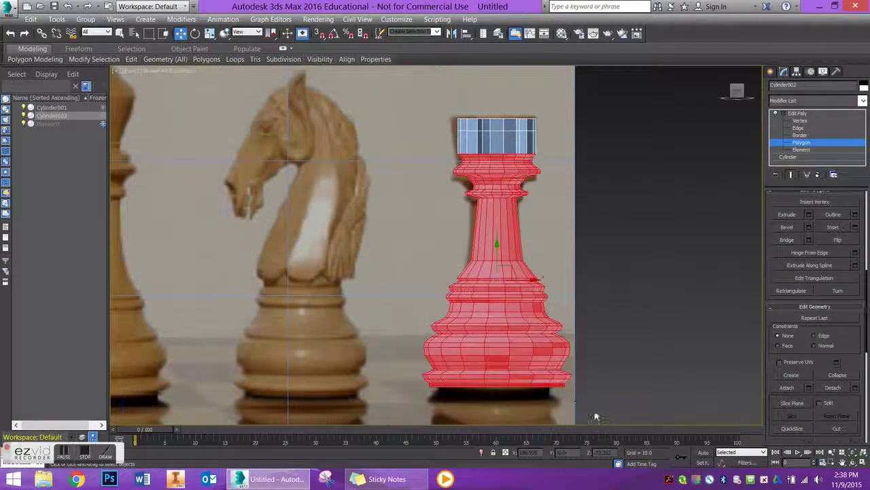
pyautogui.moveTo(580, 407); pyautogui.dragTo(412, 386)
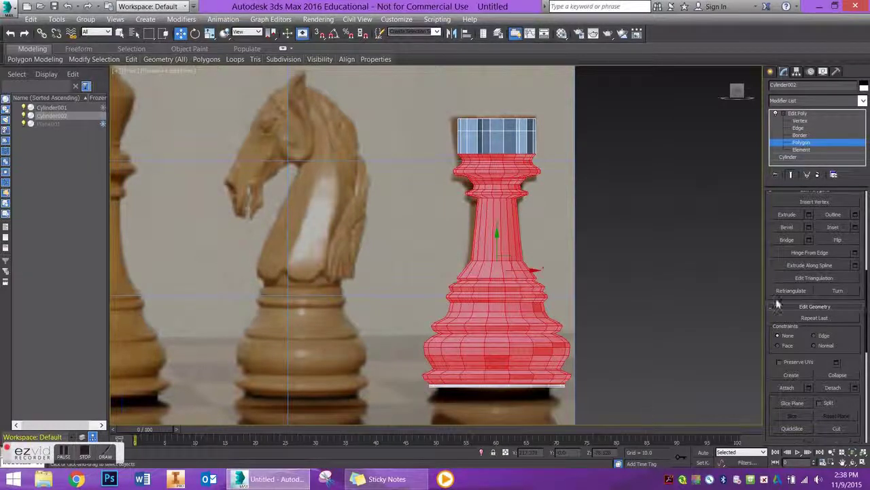
pyautogui.scroll(-1, 833, 344)
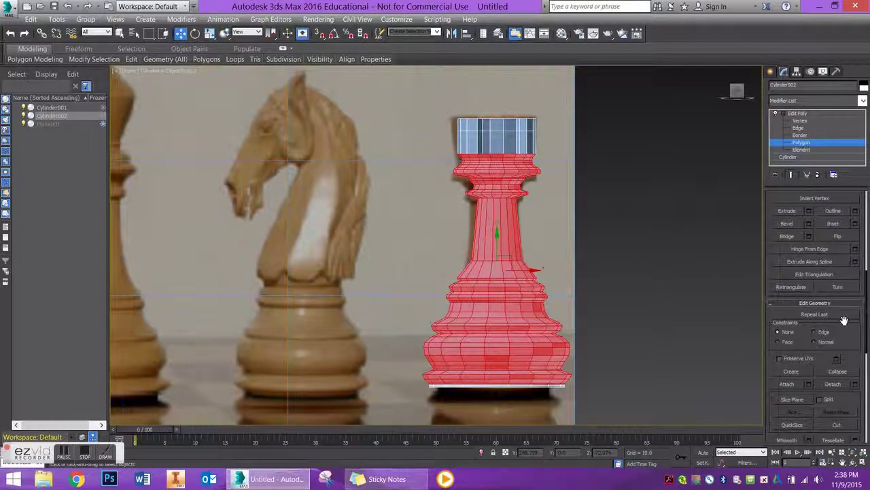
pyautogui.scroll(-5, 843, 319)
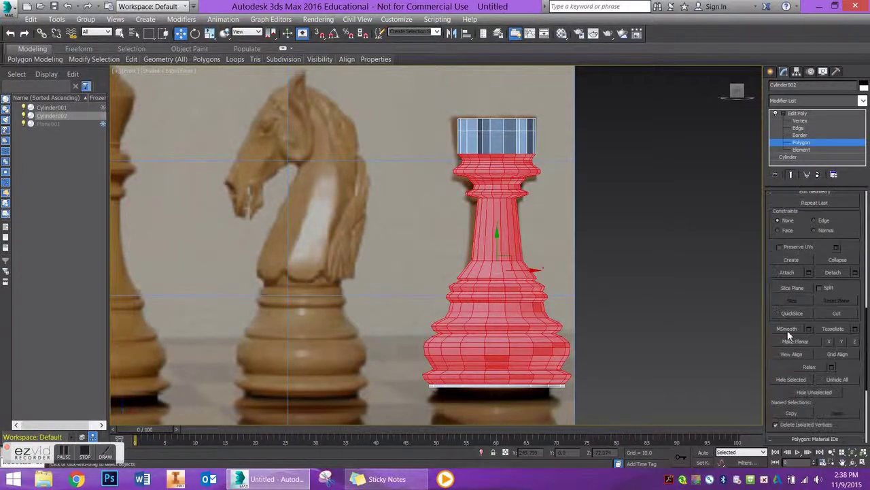
pyautogui.click(788, 330)
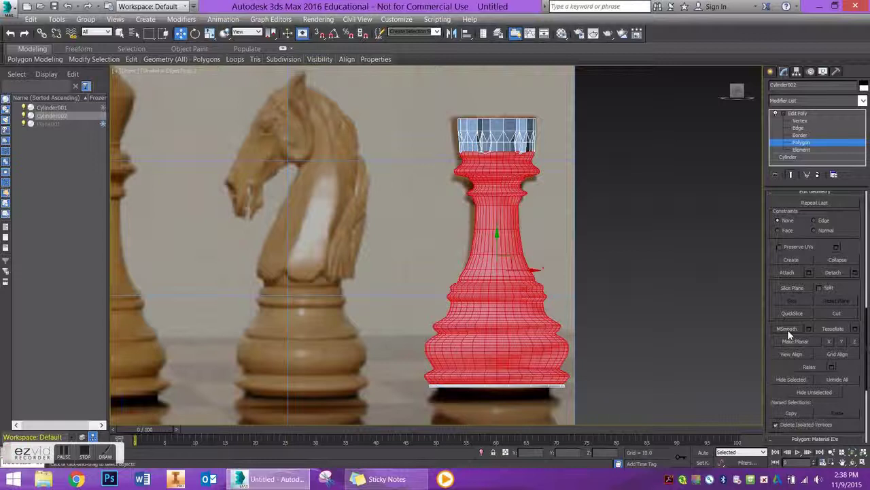
pyautogui.hotkey('ctrl', 'z')
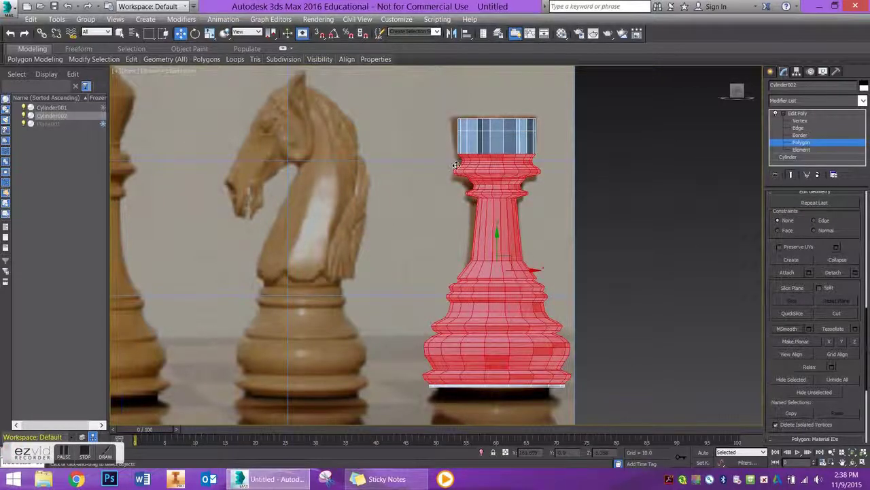
# - Add an edge loop near the top, re-smooth the body, and test-render an orbited view
pyautogui.click(581, 158)
pyautogui.click(786, 329)
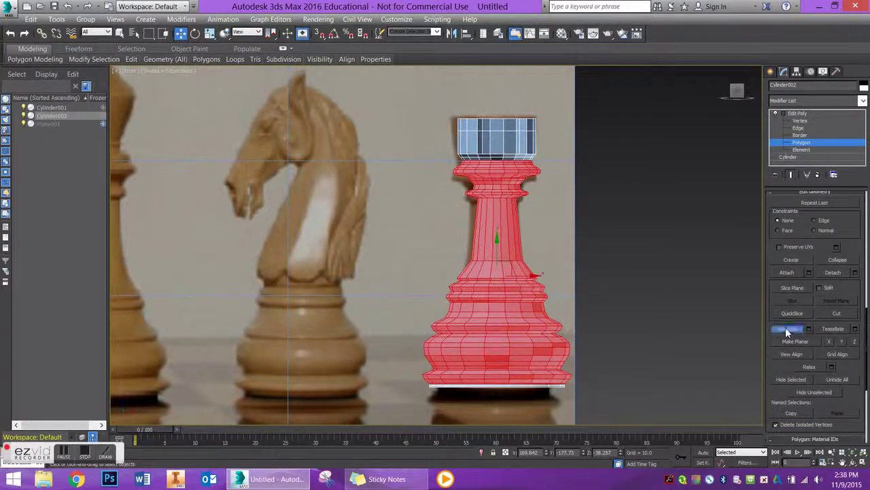
pyautogui.click(798, 113)
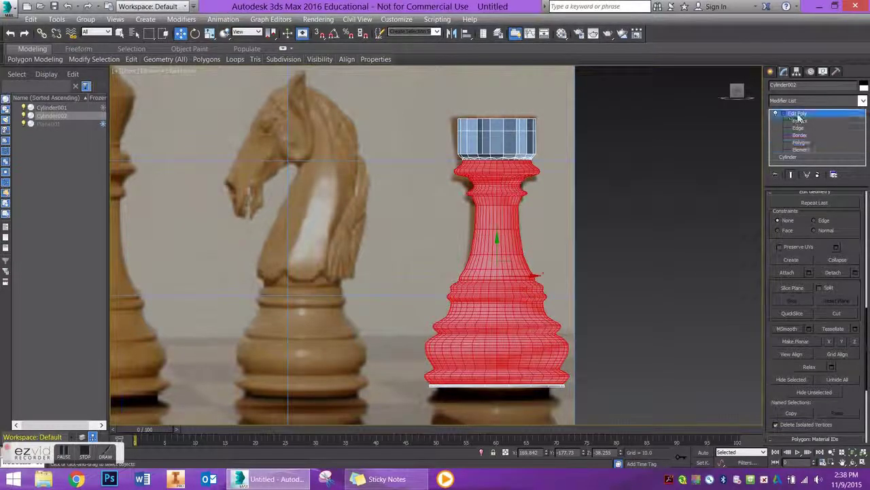
pyautogui.click(557, 306)
pyautogui.moveTo(557, 302)
pyautogui.keyDown('alt'); pyautogui.mouseDown(button='middle')
pyautogui.moveTo(528, 321)
pyautogui.moveTo(324, 302)
pyautogui.moveTo(418, 308)
pyautogui.moveTo(402, 305)
pyautogui.moveTo(408, 301)
pyautogui.mouseUp(button='middle'); pyautogui.keyUp('alt')
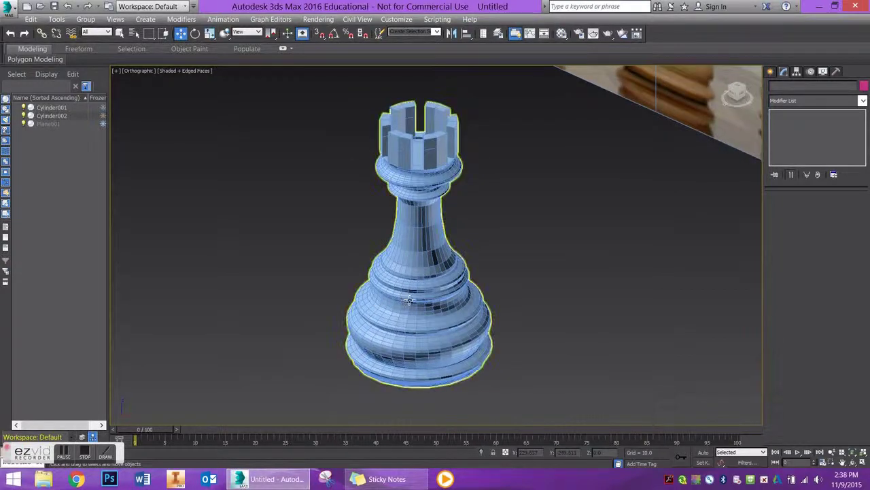
pyautogui.hotkey('shift', 'q')
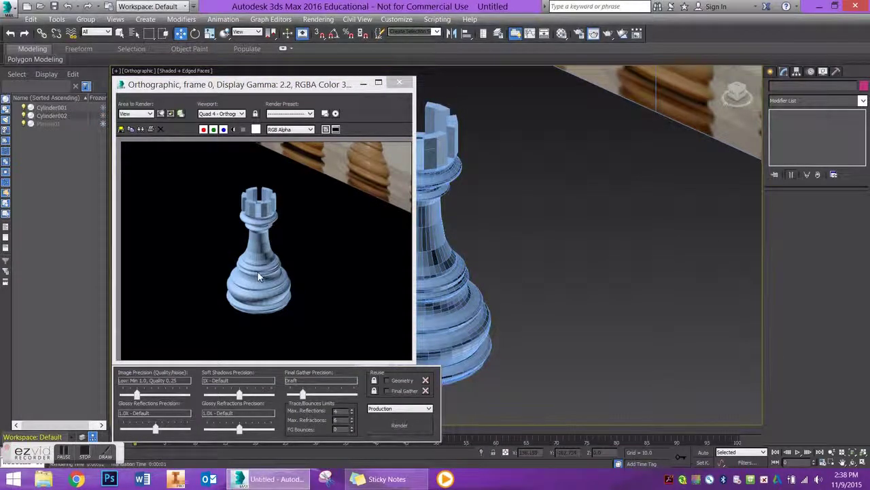
pyautogui.click(399, 82)
# - Reselect the rook and frame it with the knight in the front view for polygon editing
pyautogui.click(424, 214)
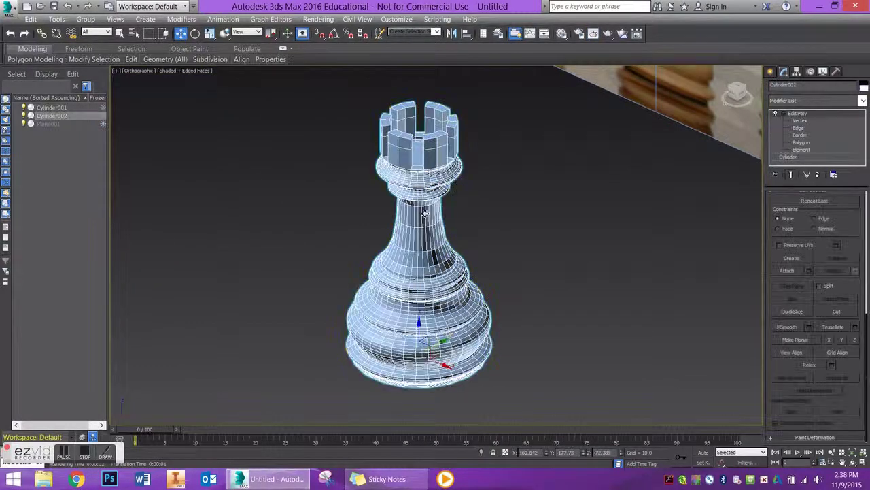
pyautogui.press('f')
pyautogui.moveTo(668, 267); pyautogui.dragTo(350, 241, button='middle')
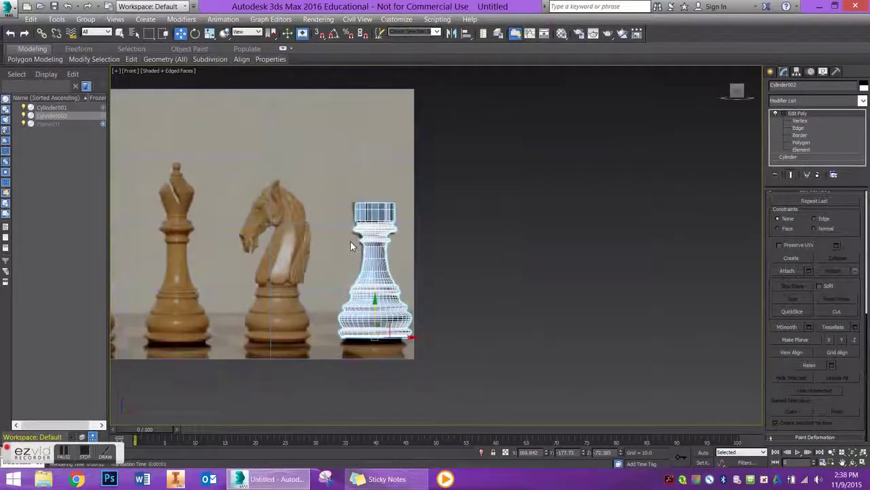
pyautogui.scroll(5, 350, 241)
pyautogui.click(801, 143)
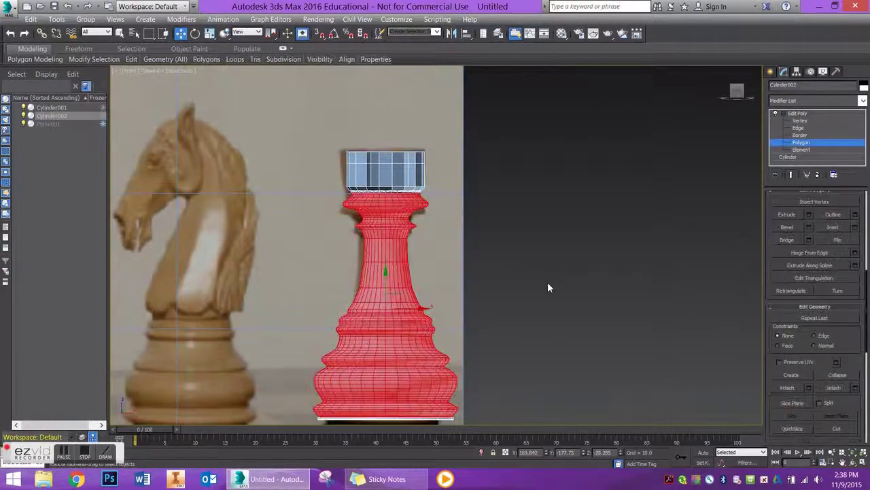
# - Apply MeshSmooth at 1.0 to the body polygons, deselect, and orbit to view from above
pyautogui.moveTo(547, 285); pyautogui.dragTo(524, 257, button='middle')
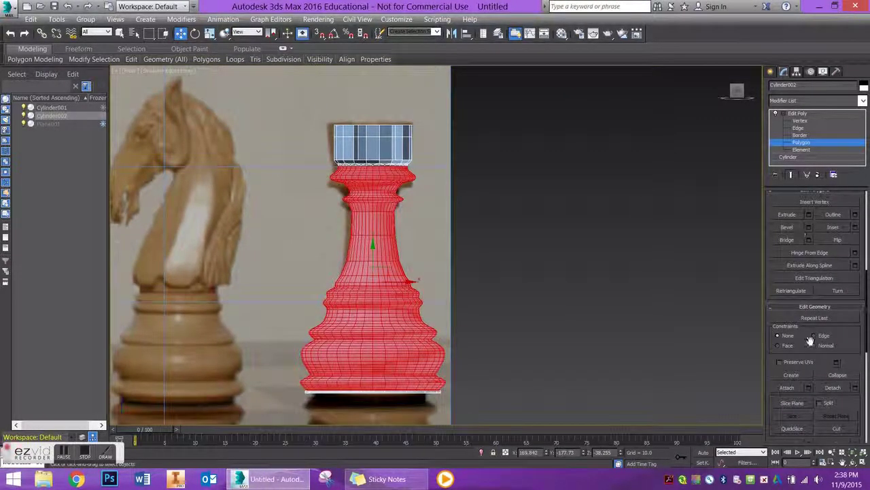
pyautogui.scroll(-5, 792, 336)
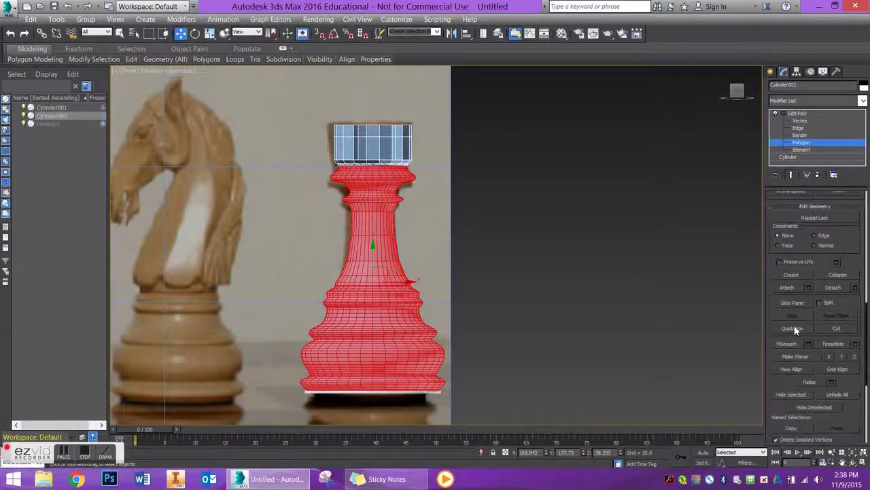
pyautogui.click(808, 343)
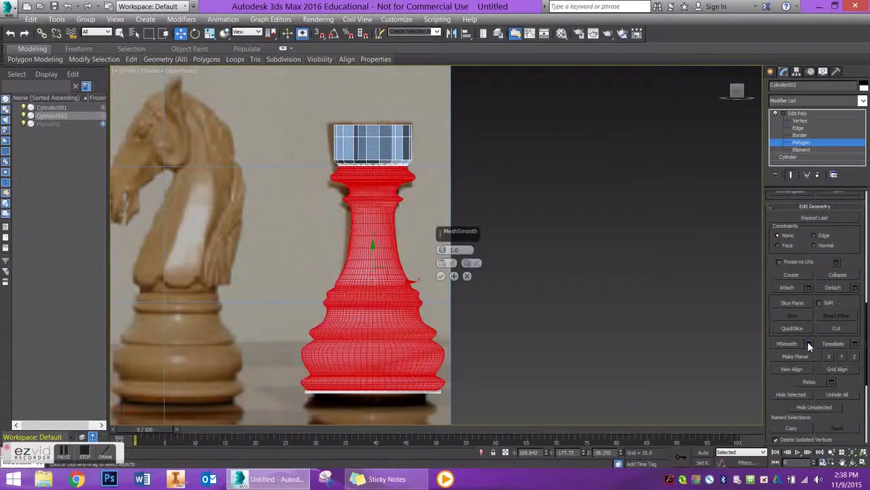
pyautogui.click(441, 276)
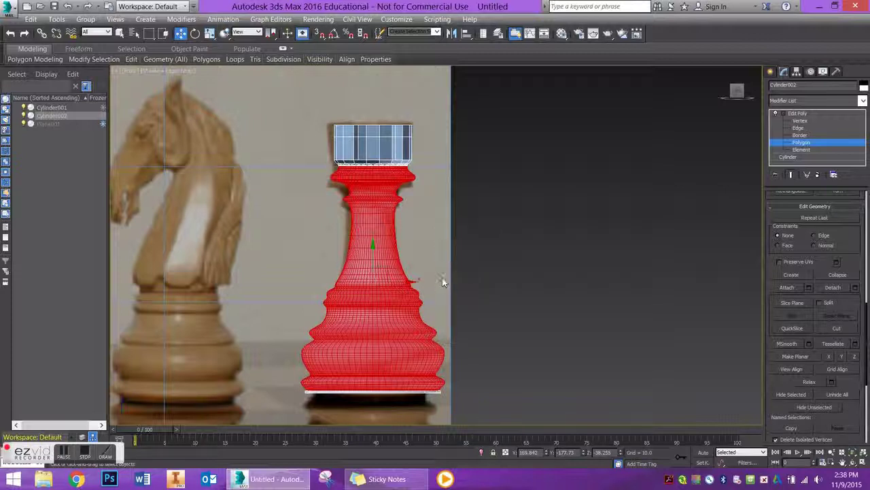
pyautogui.click(792, 114)
pyautogui.click(298, 391)
pyautogui.keyDown('alt'); pyautogui.moveTo(296, 398); pyautogui.dragTo(406, 300, button='middle'); pyautogui.keyUp('alt')
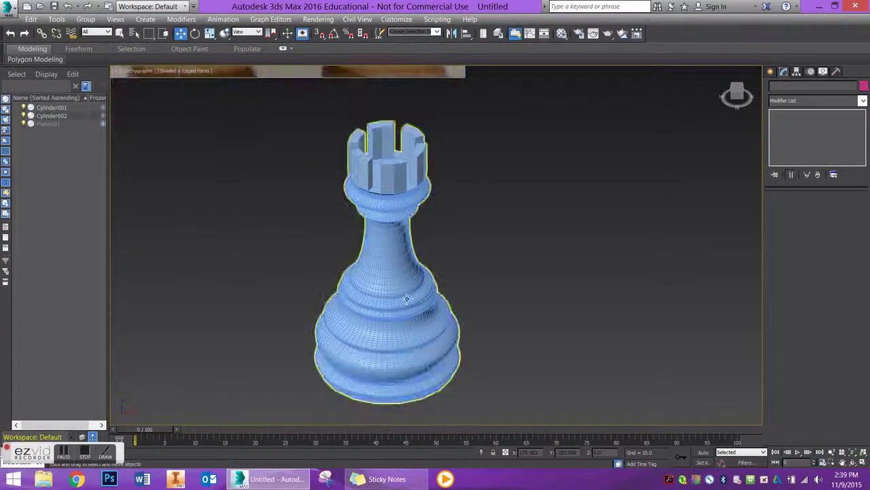
# - Render the untextured rook with nothing selected, zoom out, and bring up the Material Editor
pyautogui.click(406, 300)
pyautogui.click(526, 284)
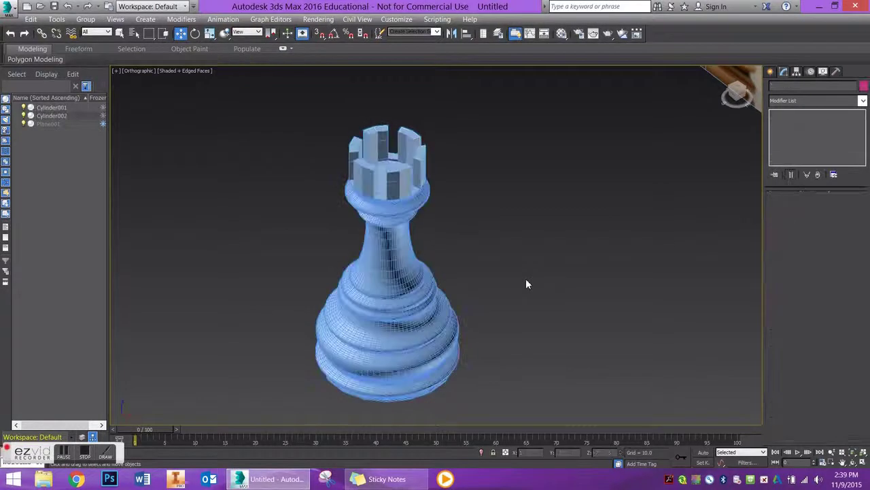
pyautogui.hotkey('shift', 'q')
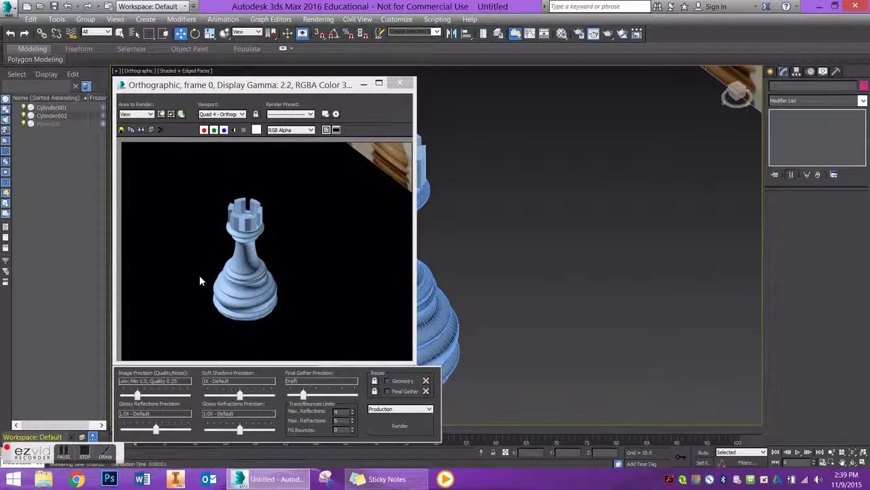
pyautogui.click(399, 83)
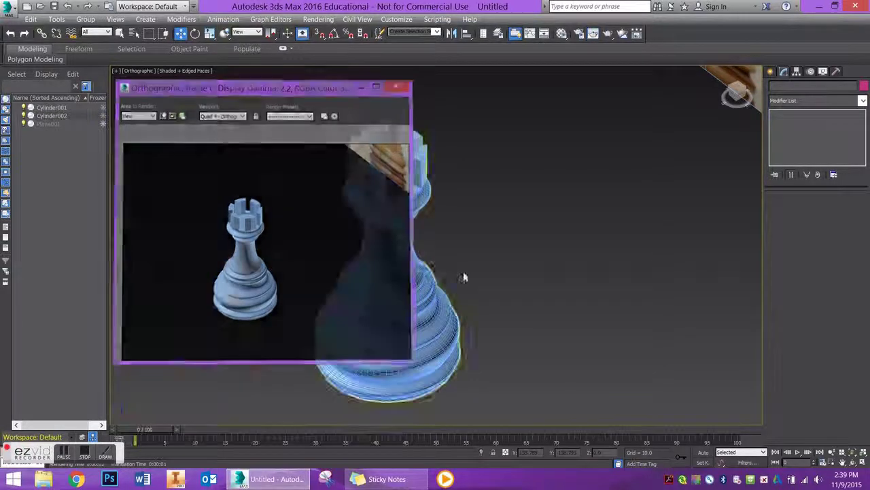
pyautogui.scroll(-3, 483, 272)
pyautogui.scroll(-1, 483, 276)
pyautogui.press('m')
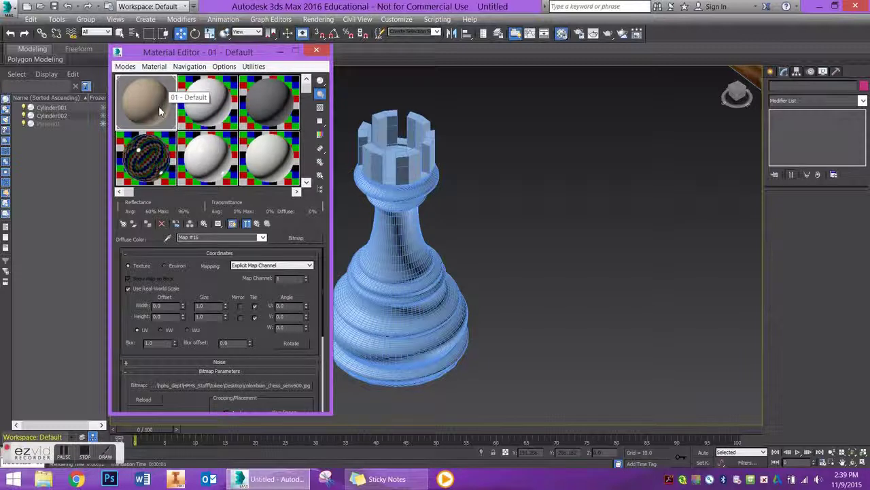
# - Make material slot 2 an Autodesk Wood birch hardwood and assign it to the rook
pyautogui.click(210, 114)
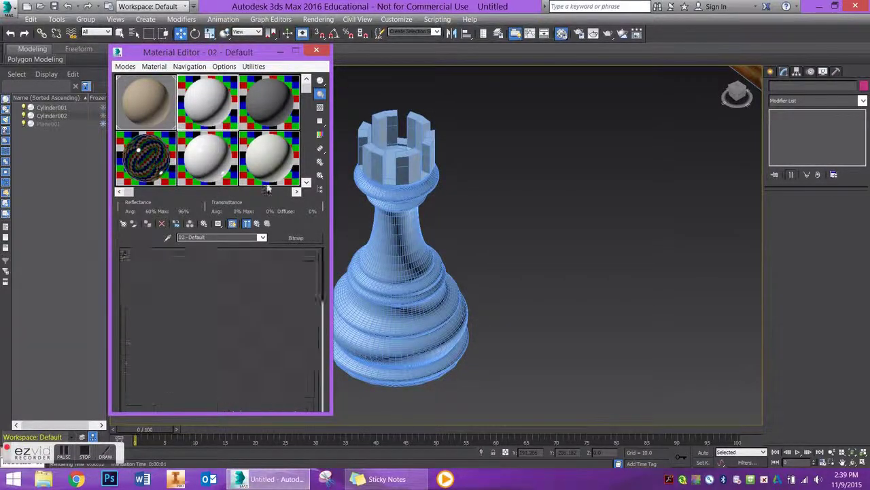
pyautogui.click(296, 238)
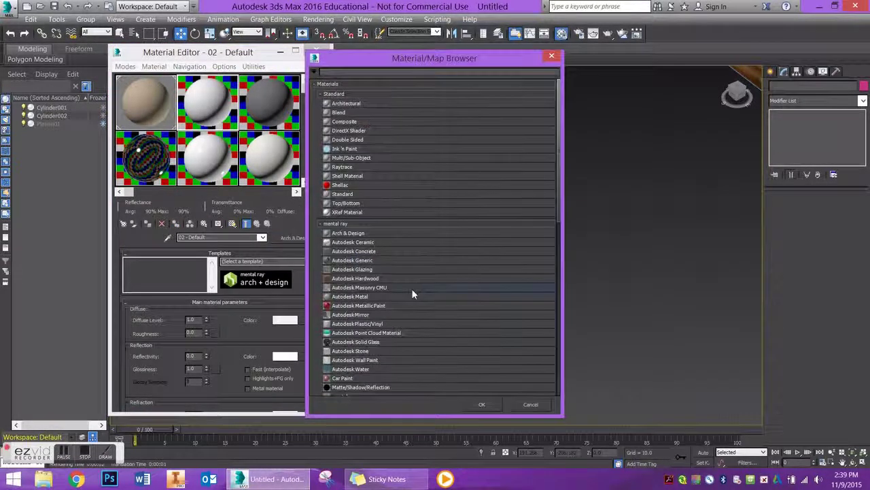
pyautogui.scroll(-5, 412, 291)
pyautogui.scroll(-5, 408, 293)
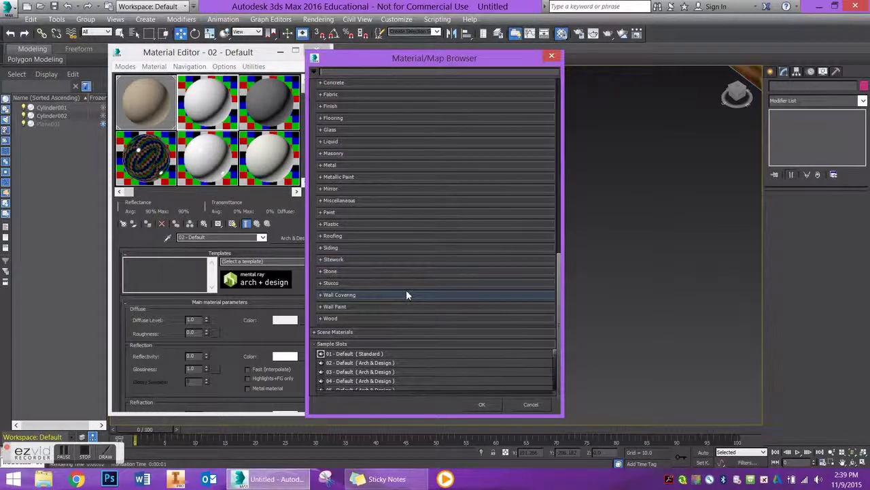
pyautogui.click(349, 318)
pyautogui.scroll(-3, 351, 331)
pyautogui.scroll(-3, 350, 331)
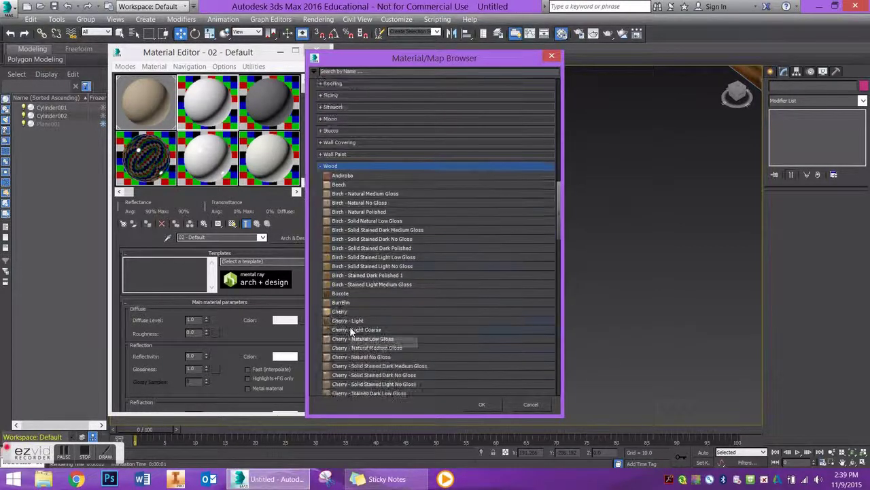
pyautogui.scroll(-2, 347, 326)
pyautogui.scroll(-2, 342, 322)
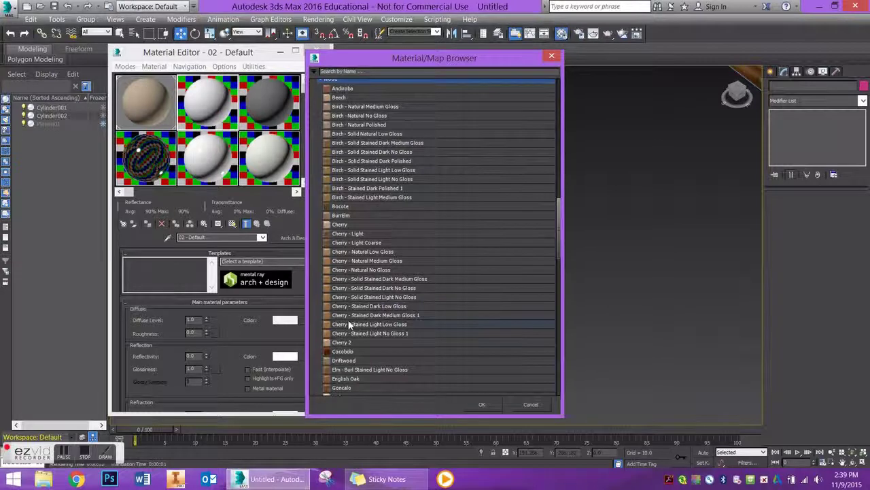
pyautogui.doubleClick(373, 163)
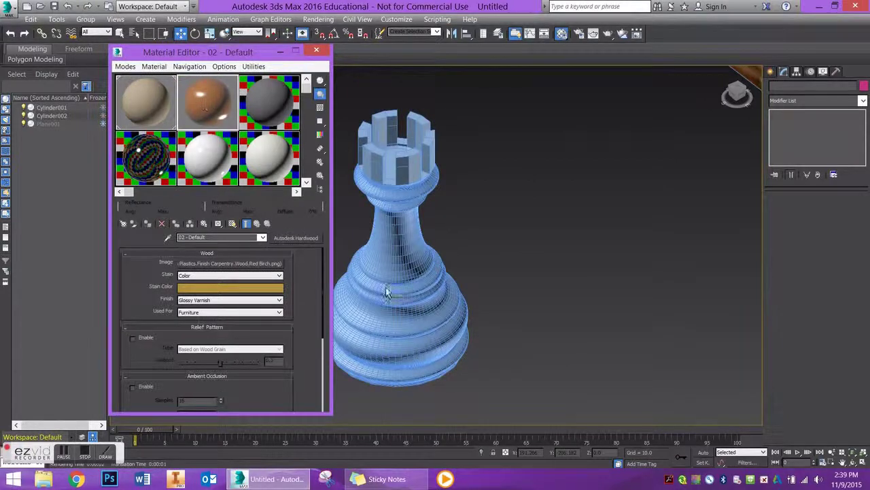
pyautogui.click(147, 223)
# - Show the birch texture in the viewport and add a Box-projection UVW Map modifier to the rook
pyautogui.click(232, 223)
pyautogui.moveTo(418, 227)
pyautogui.mouseDown(button='middle')
pyautogui.moveTo(564, 224)
pyautogui.moveTo(509, 223)
pyautogui.mouseUp(button='middle')
pyautogui.click(509, 224)
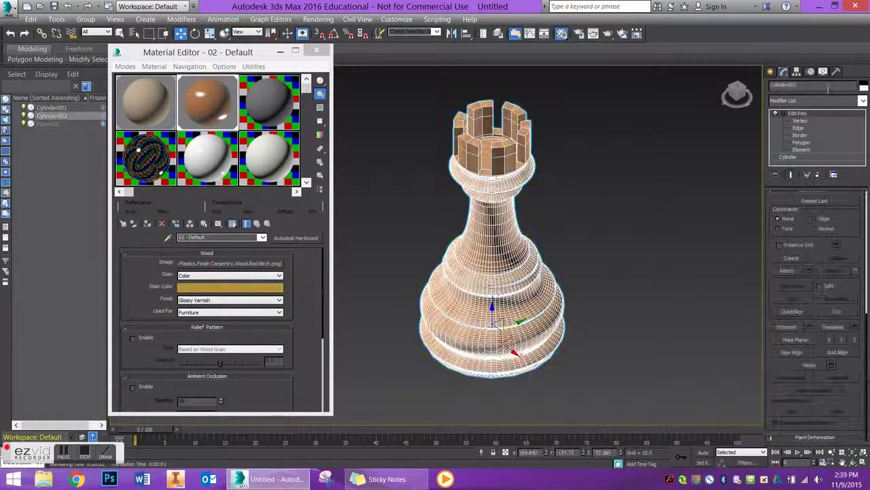
pyautogui.click(788, 101)
pyautogui.press('u')
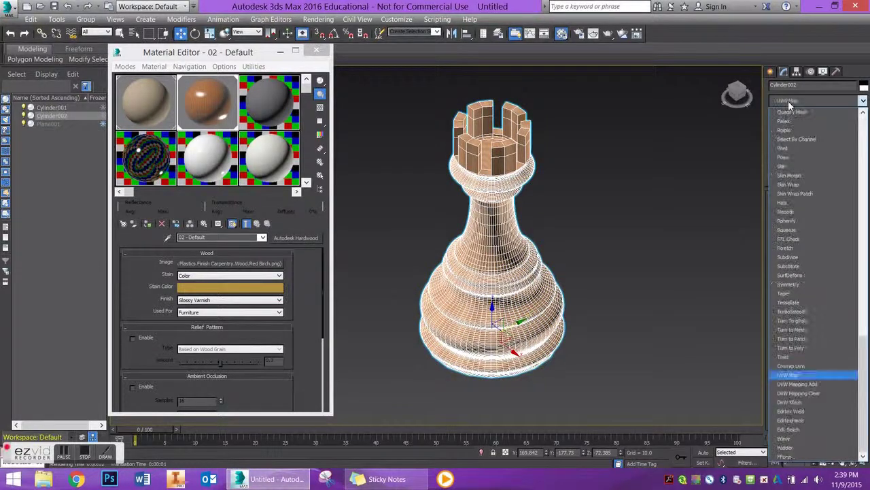
pyautogui.press('Return')
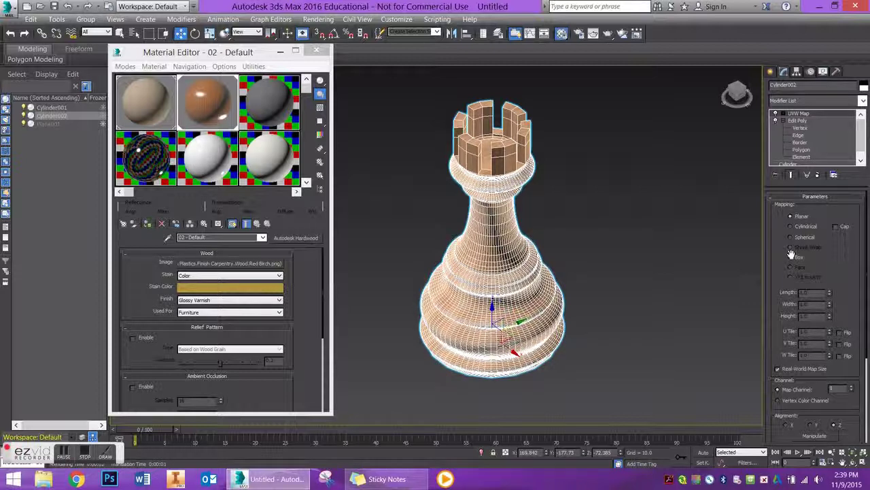
pyautogui.click(790, 225)
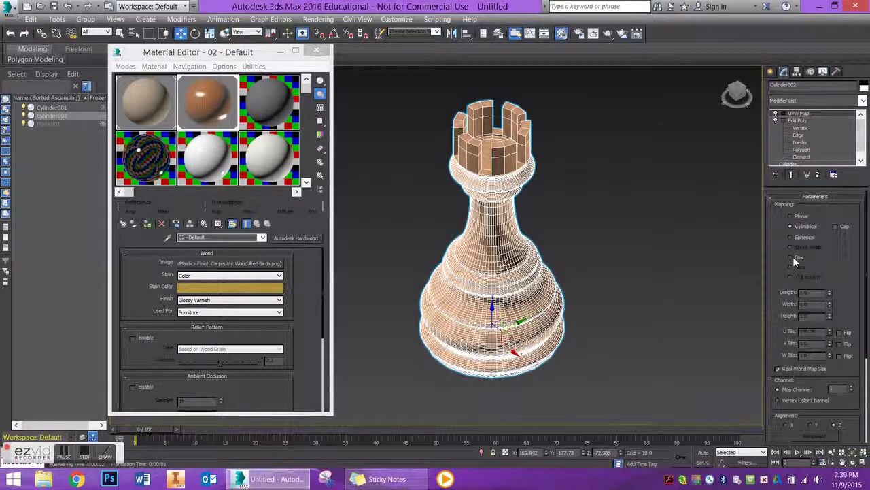
pyautogui.click(791, 257)
pyautogui.click(783, 113)
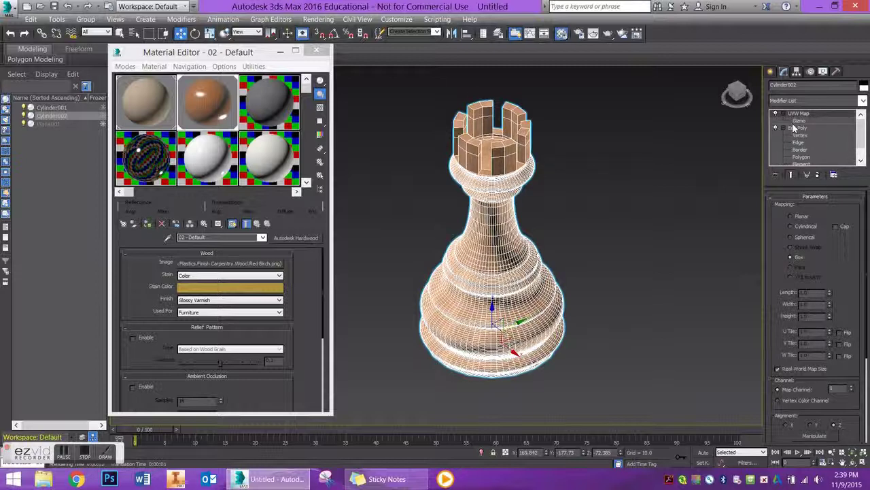
pyautogui.click(797, 121)
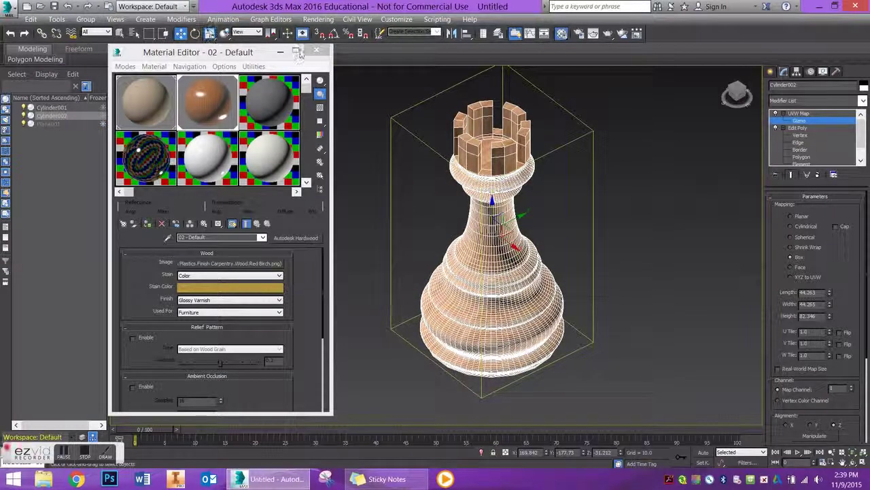
pyautogui.click(799, 113)
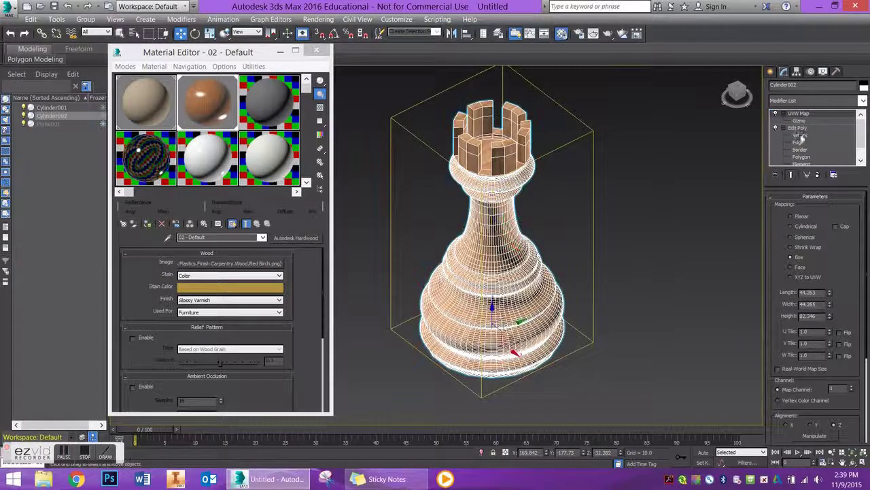
# - Re-add a Box UVW Map, uniformly scale its gizmo to fit the rook, then deselect
pyautogui.click(807, 100)
pyautogui.scroll(-10, 809, 272)
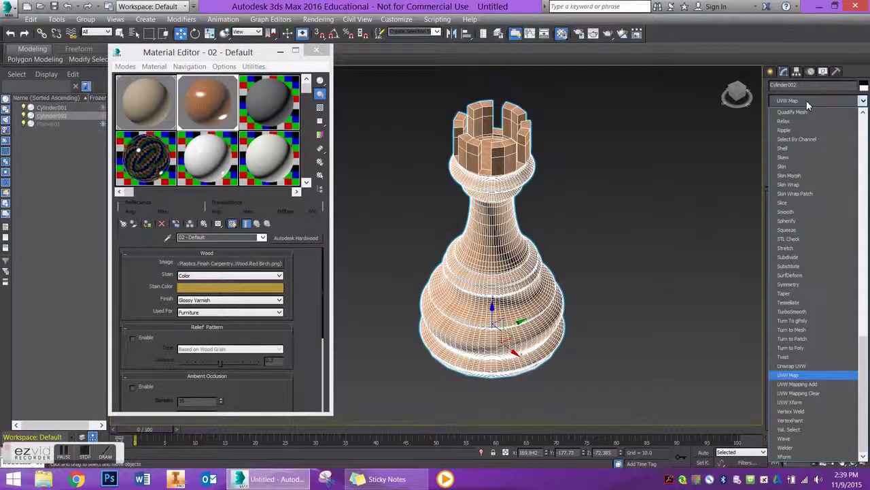
pyautogui.click(795, 370)
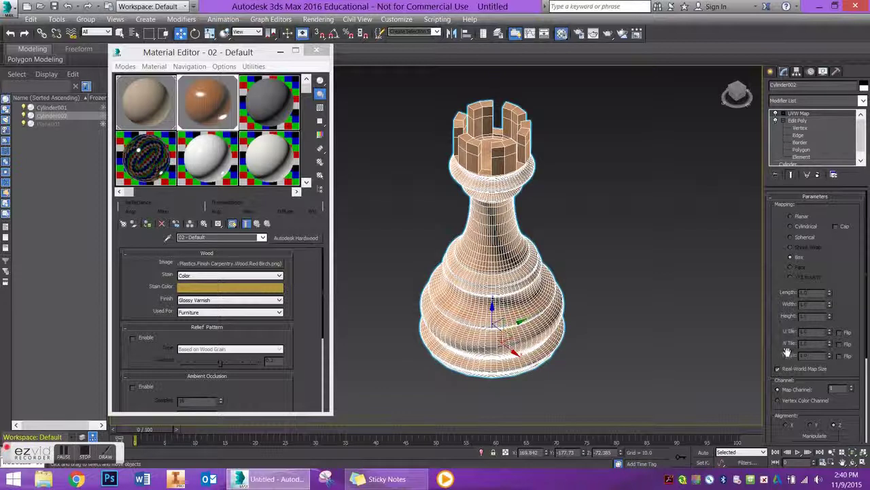
pyautogui.click(778, 367)
pyautogui.click(210, 33)
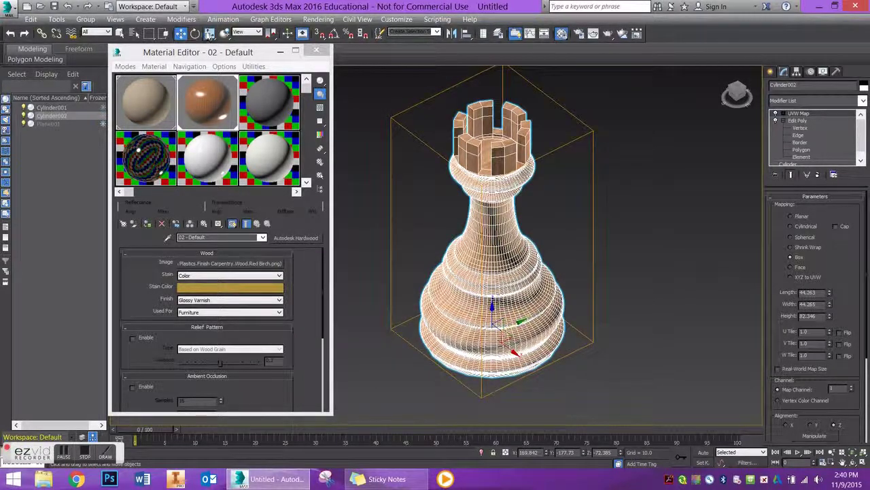
pyautogui.click(775, 113)
pyautogui.click(799, 120)
pyautogui.click(472, 383)
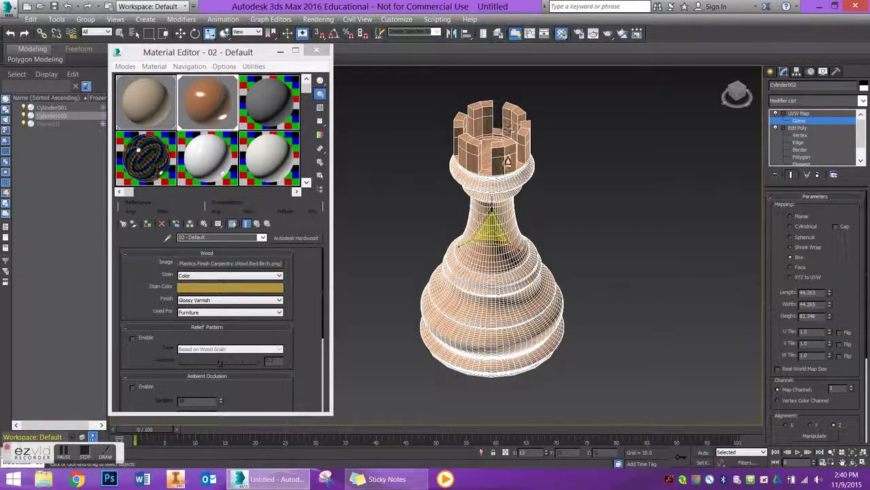
pyautogui.click(799, 113)
pyautogui.click(619, 174)
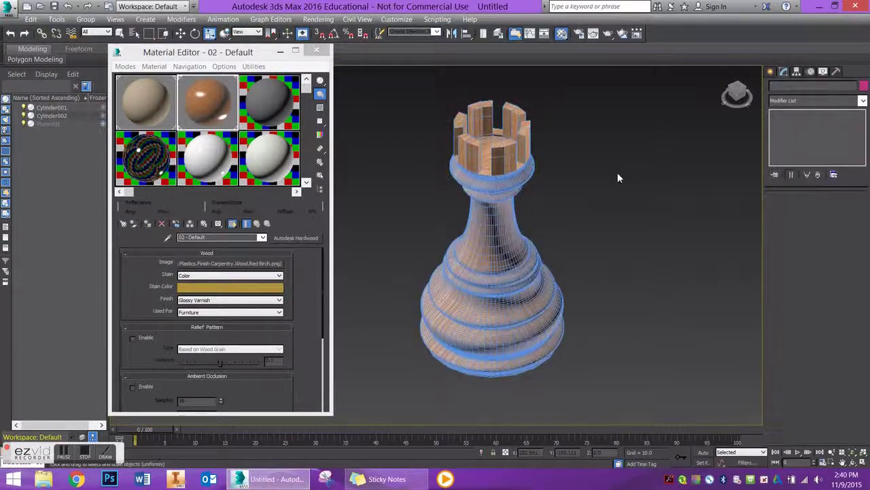
# - Render the box-mapped rook in glossy birch wood
pyautogui.hotkey('shift', 'q')
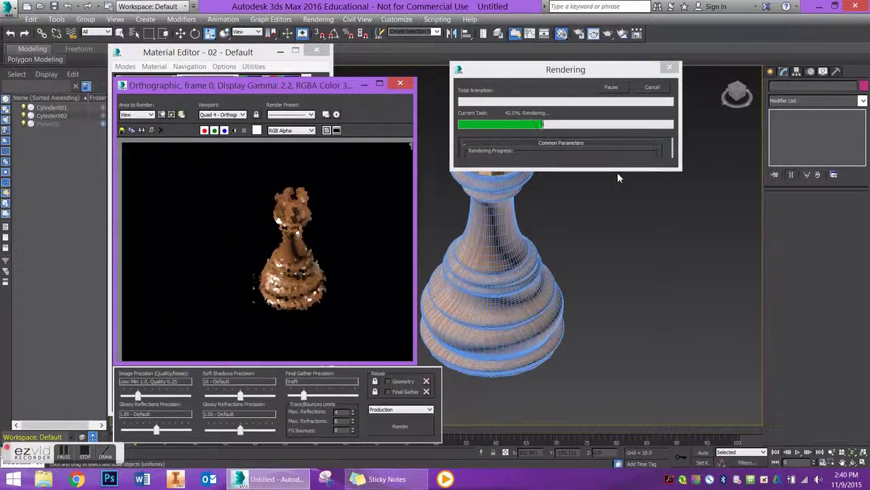